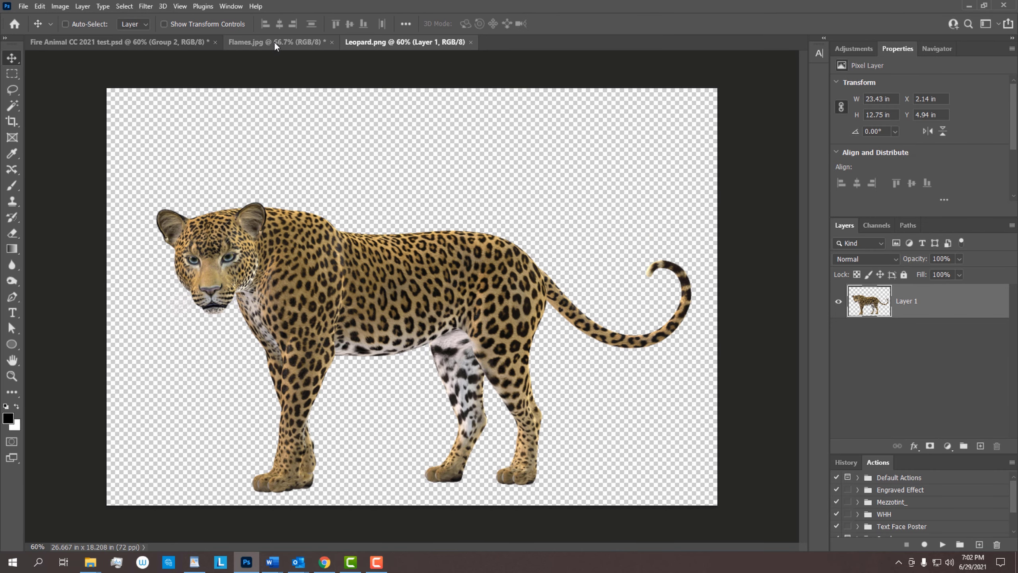
Add a new layer beneath the leopard and fill it with default black.
click(274, 43)
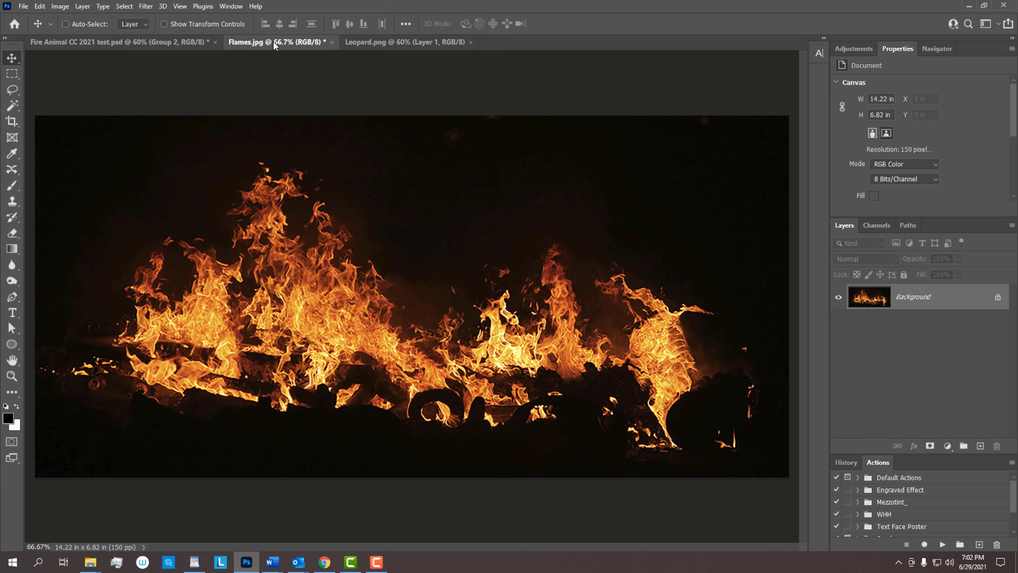
click(393, 43)
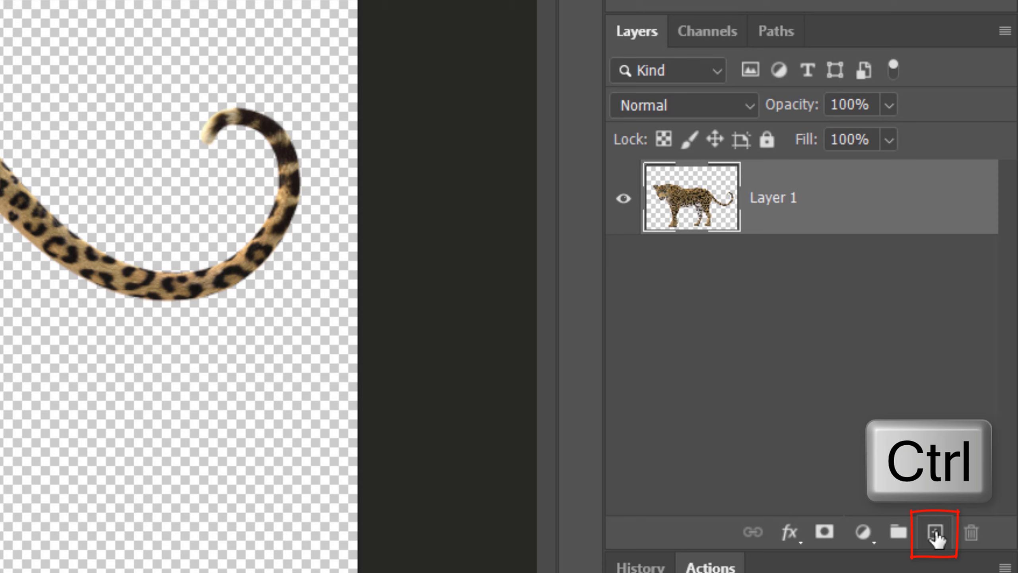
ctrl+click(935, 537)
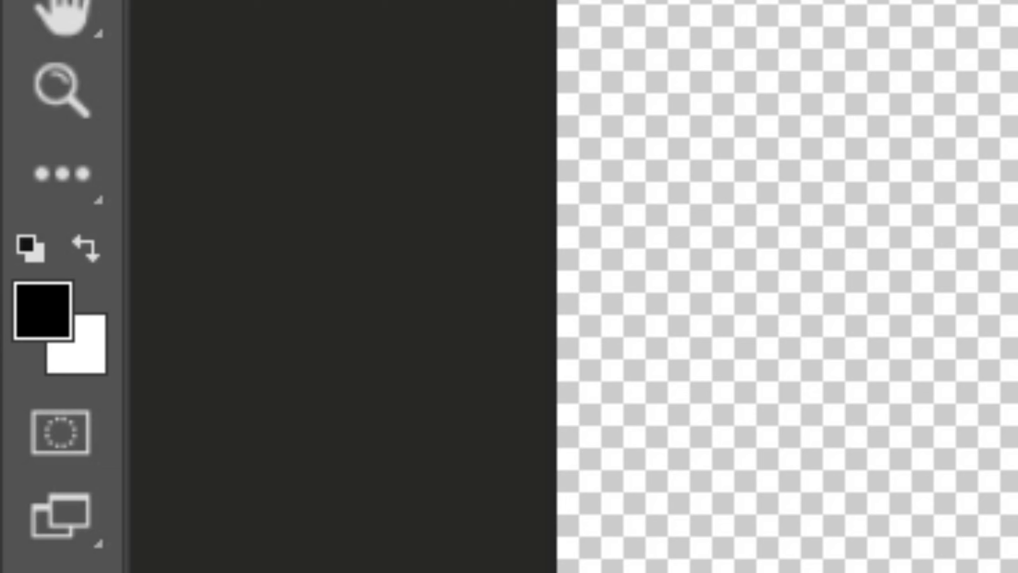
key(d)
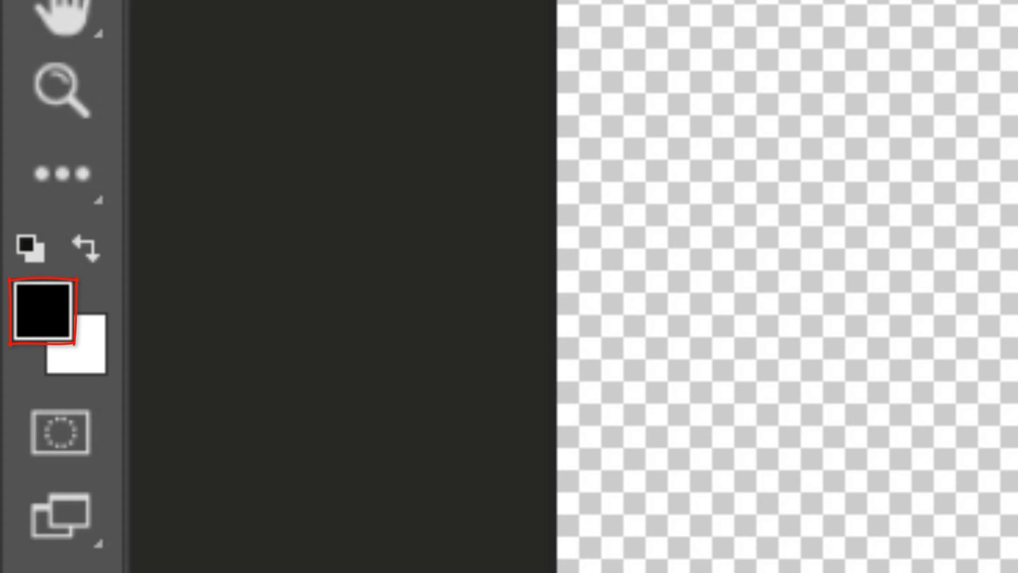
key(alt+Delete)
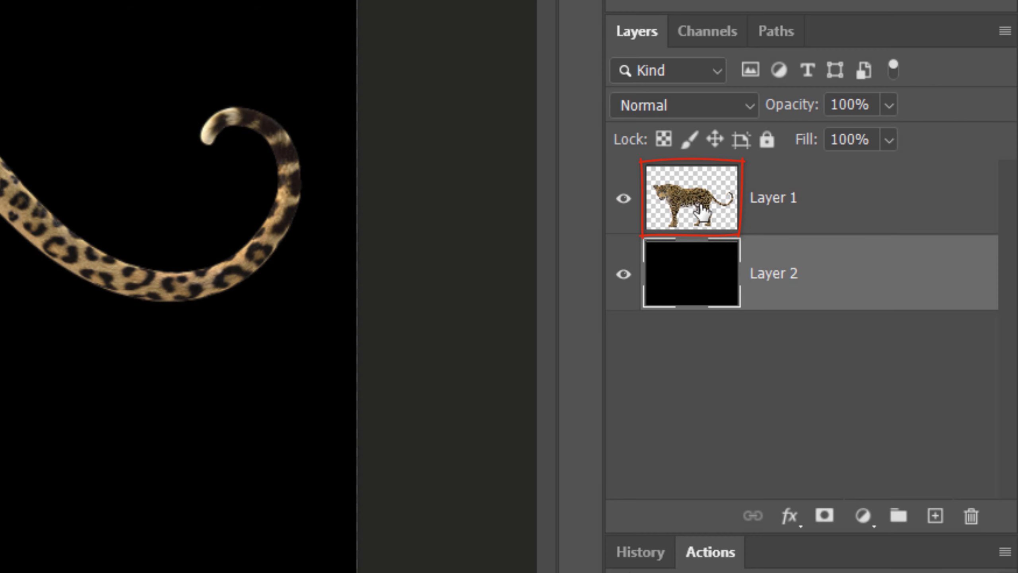
Add a Black & White adjustment layer above the leopard layer.
click(701, 211)
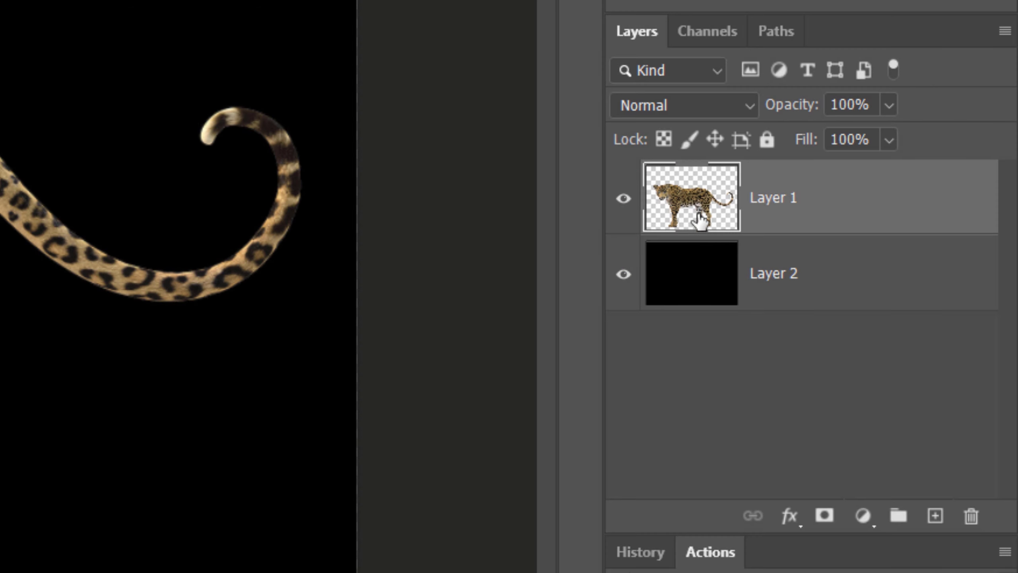
click(862, 520)
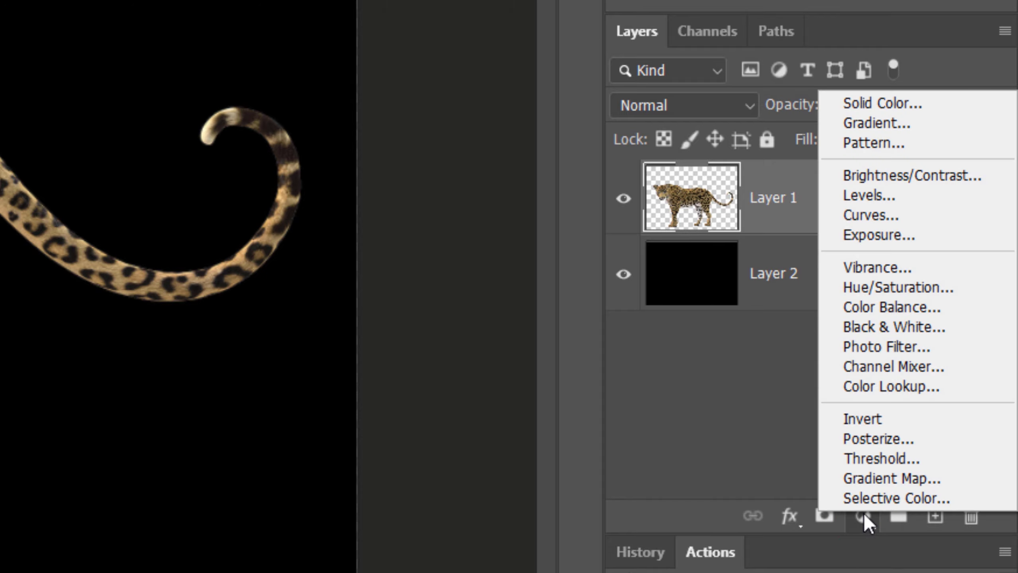
click(872, 327)
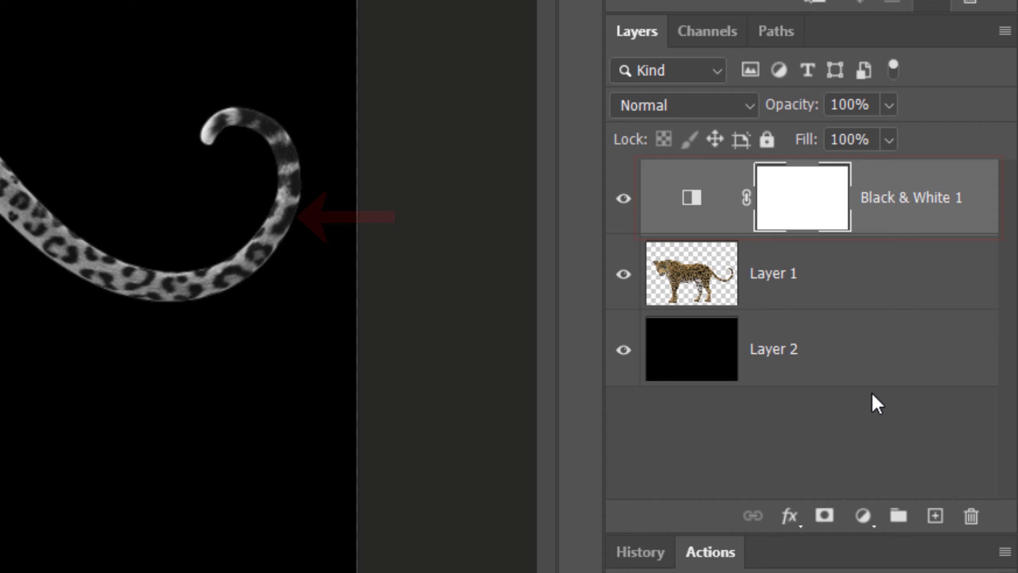
Add a Curves adjustment that brightens the midtones and moves the black point right.
click(861, 518)
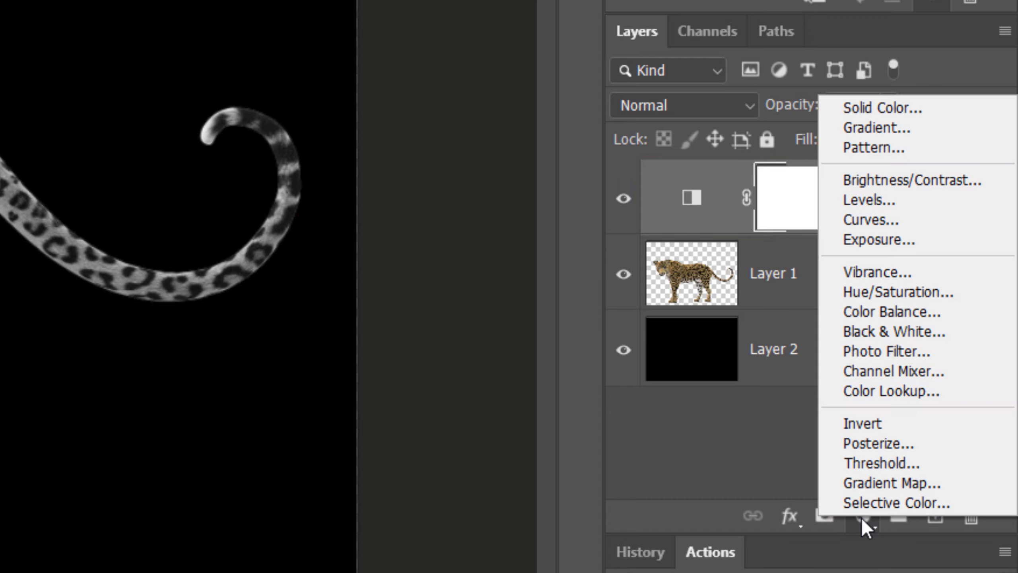
click(859, 221)
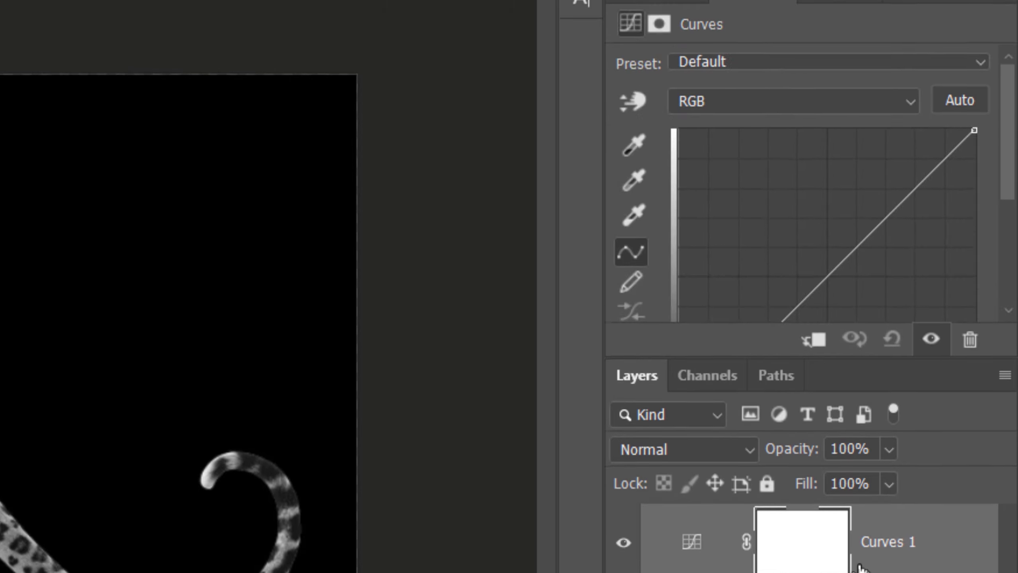
drag(850, 356, 832, 506)
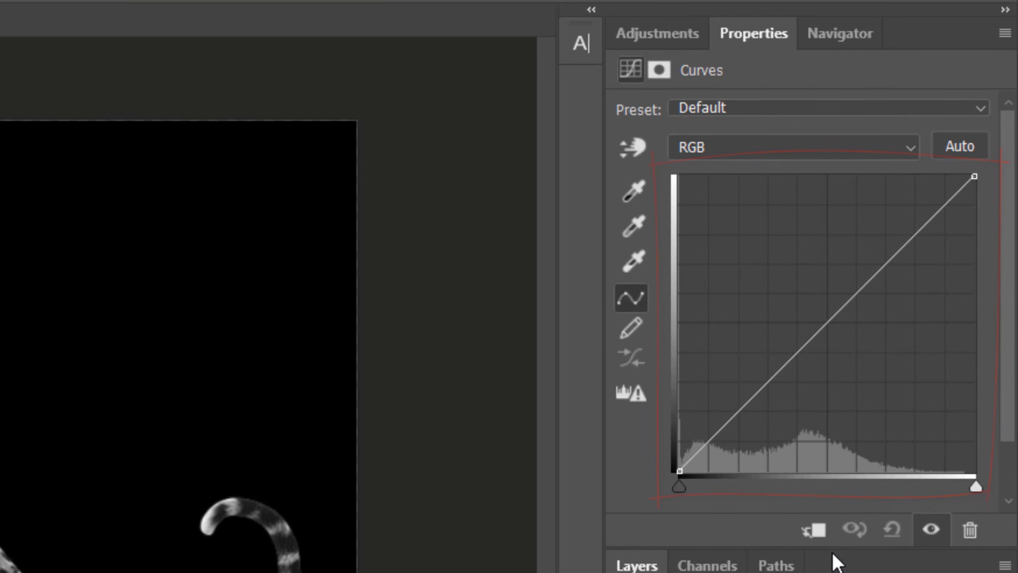
click(827, 324)
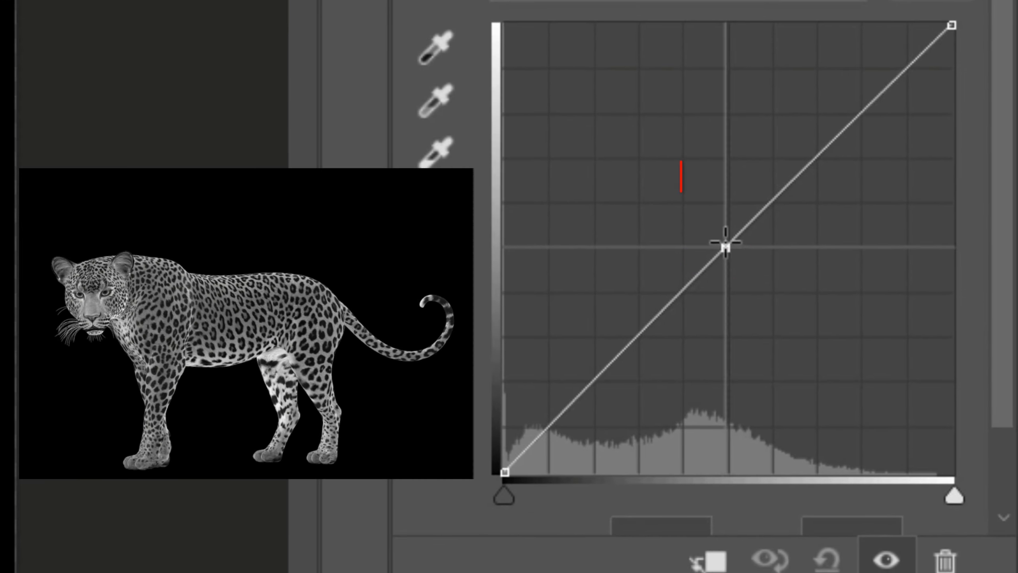
drag(774, 283, 749, 252)
drag(697, 208, 682, 165)
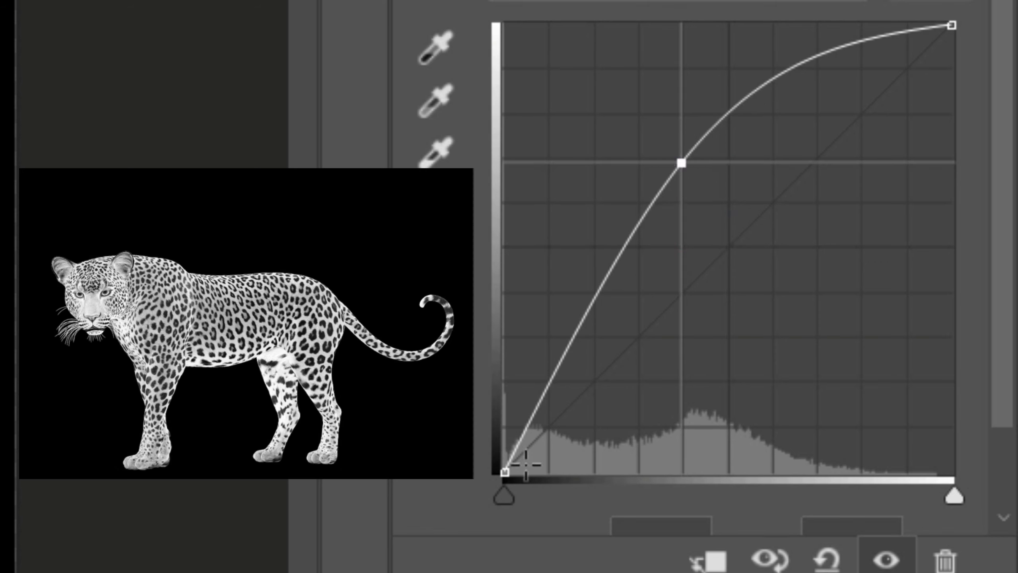
click(505, 471)
drag(505, 471, 606, 473)
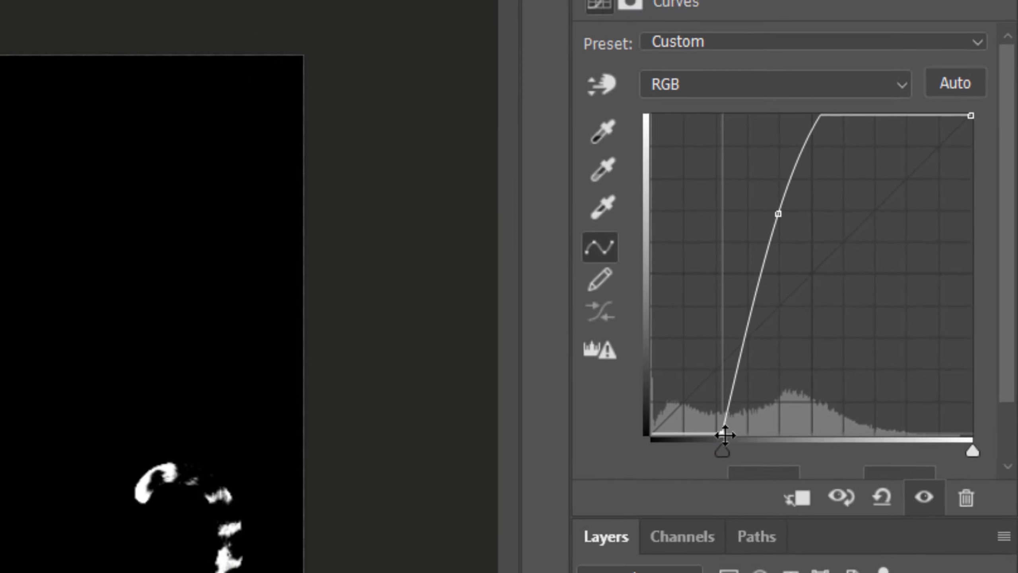
drag(756, 516, 761, 374)
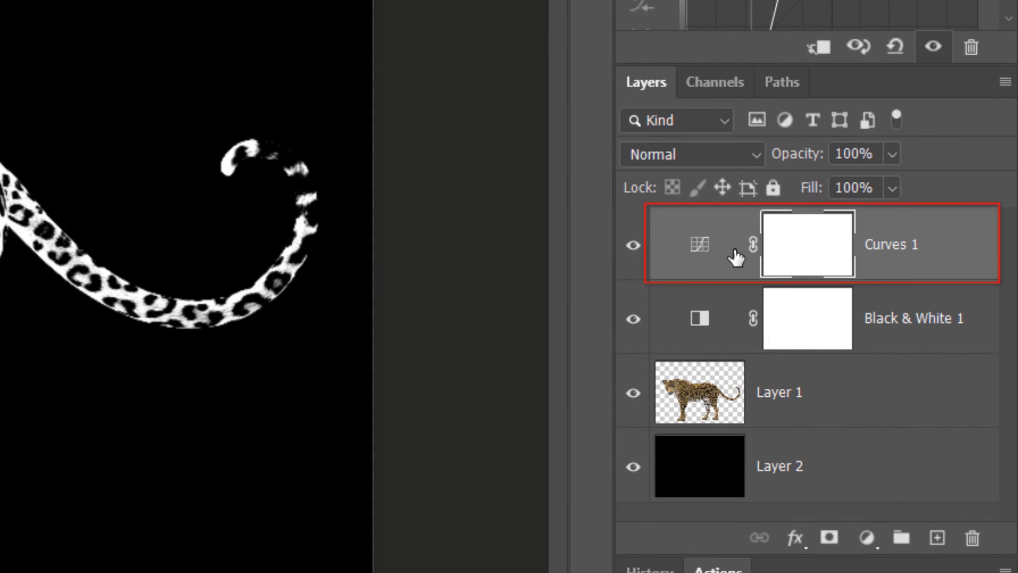
Move Curves 1 below Black & White 1 and add an Invert adjustment on top.
drag(735, 256, 733, 363)
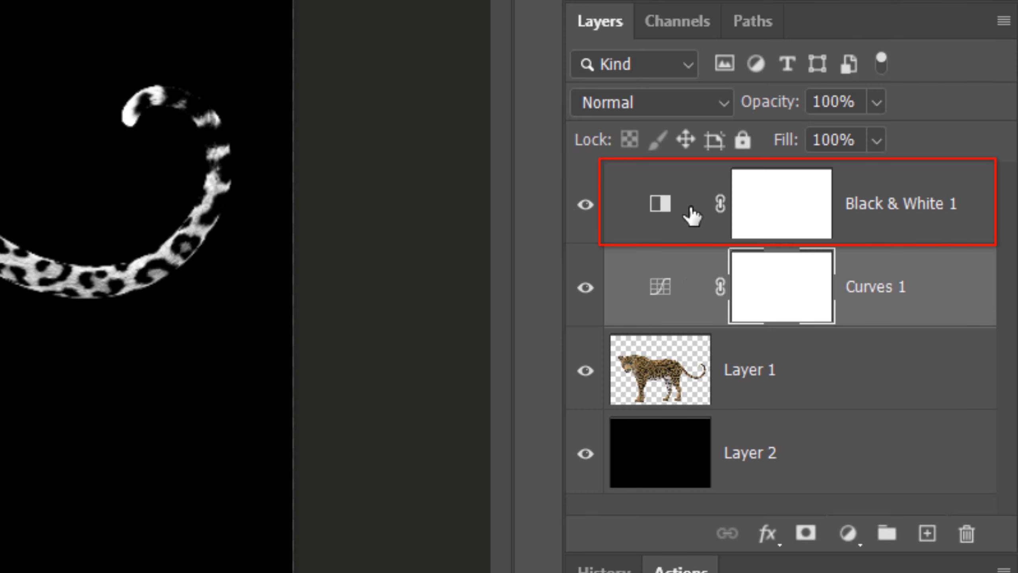
click(691, 209)
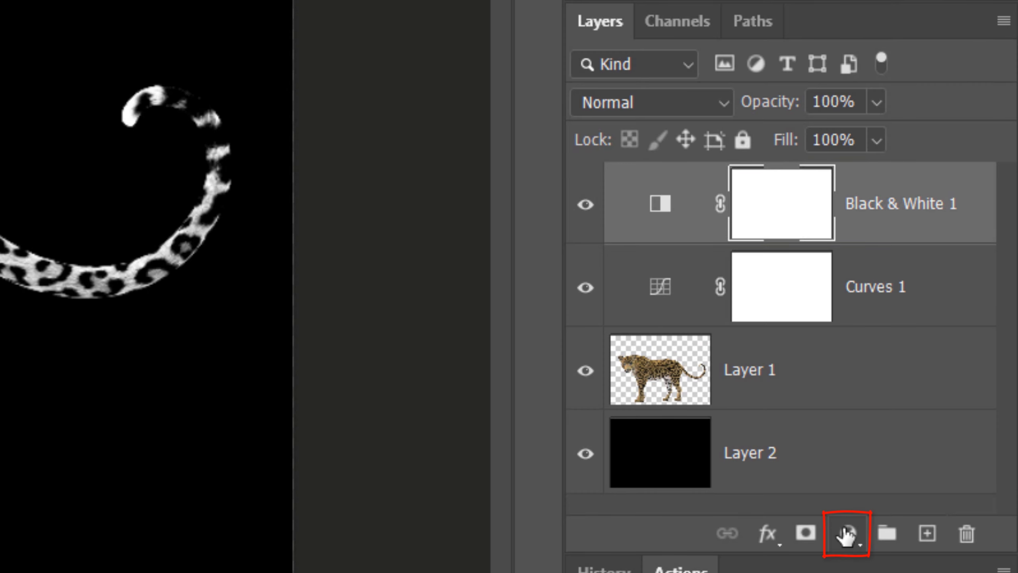
click(845, 533)
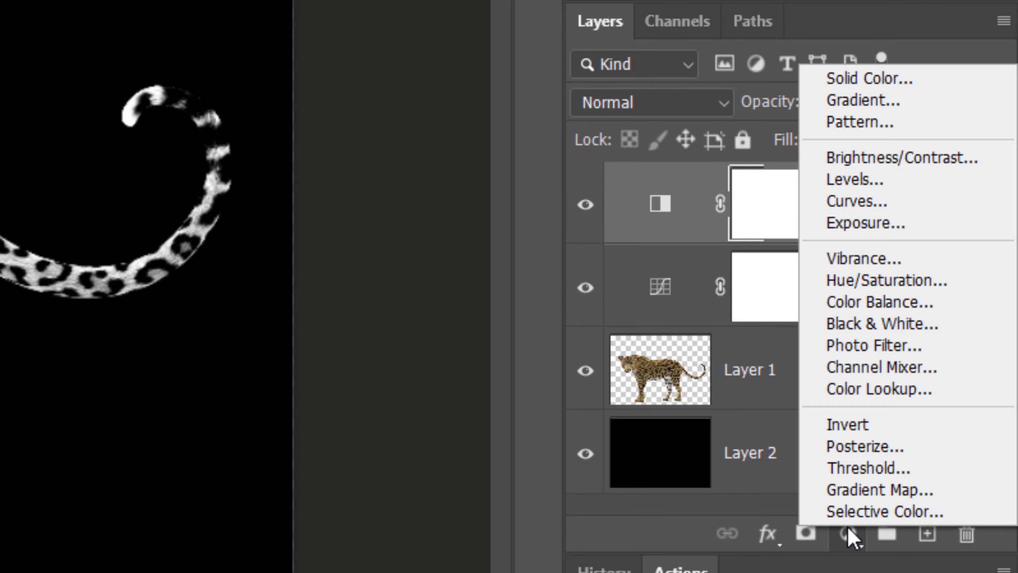
click(853, 425)
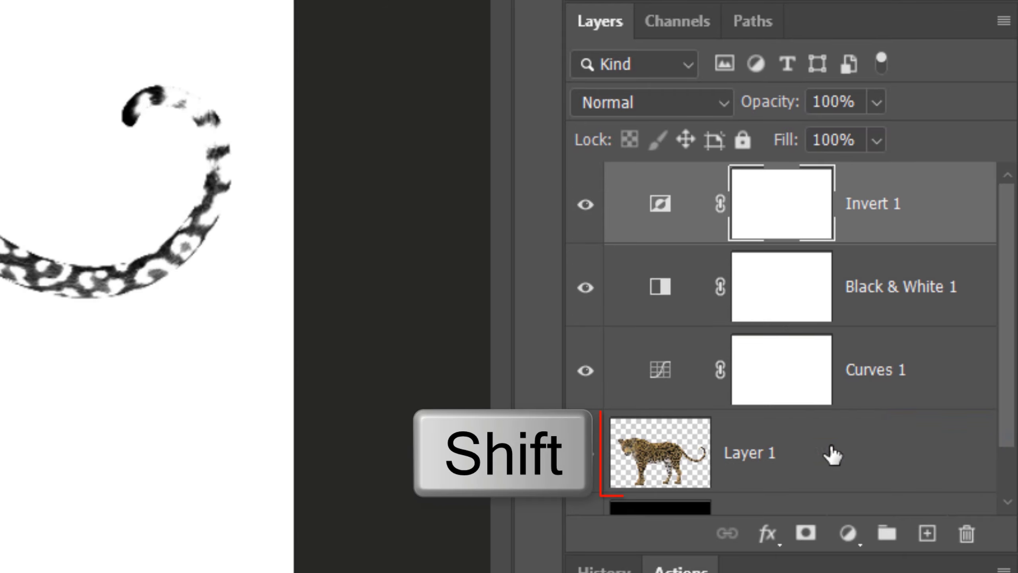
Convert the adjustment layers and Layer 1 into a single smart object.
shift+click(831, 455)
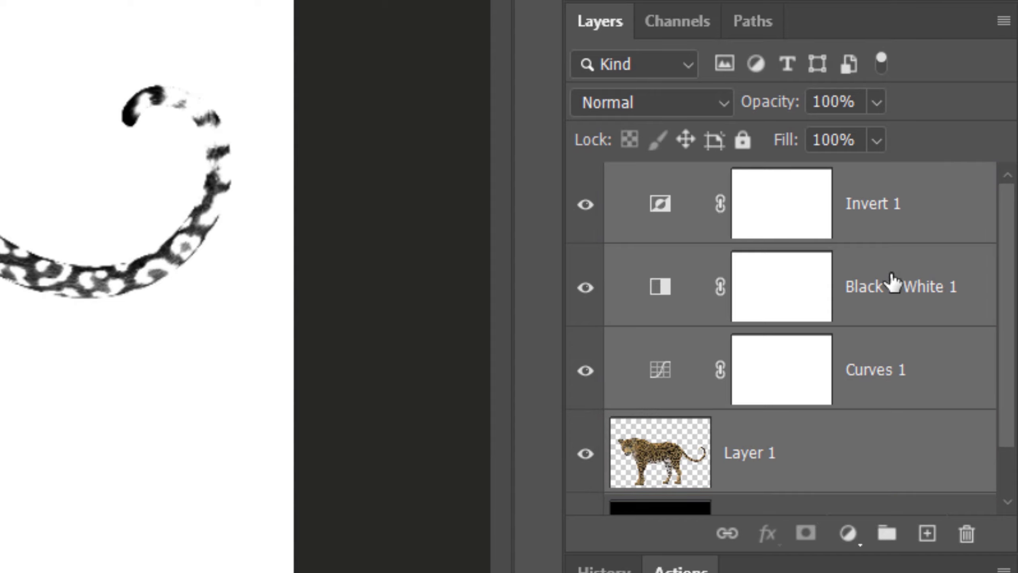
click(1003, 21)
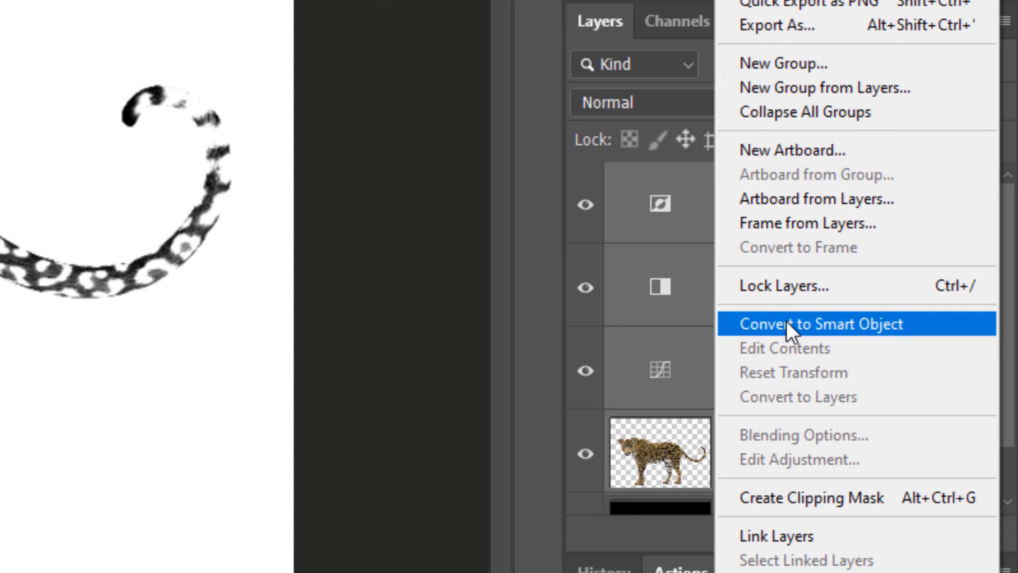
click(785, 321)
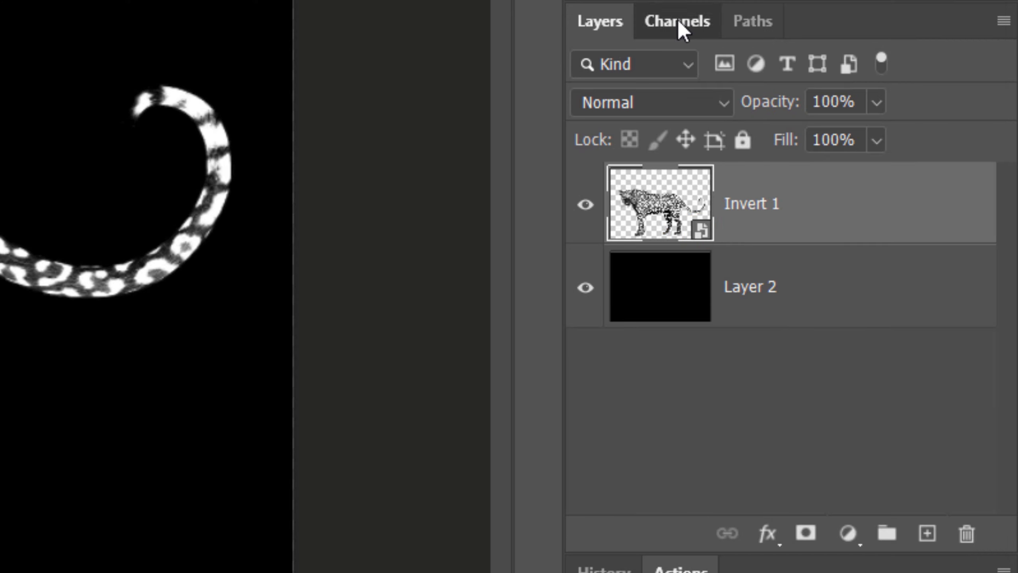
Add a new empty layer on top and set the foreground colour to ffd800.
click(678, 22)
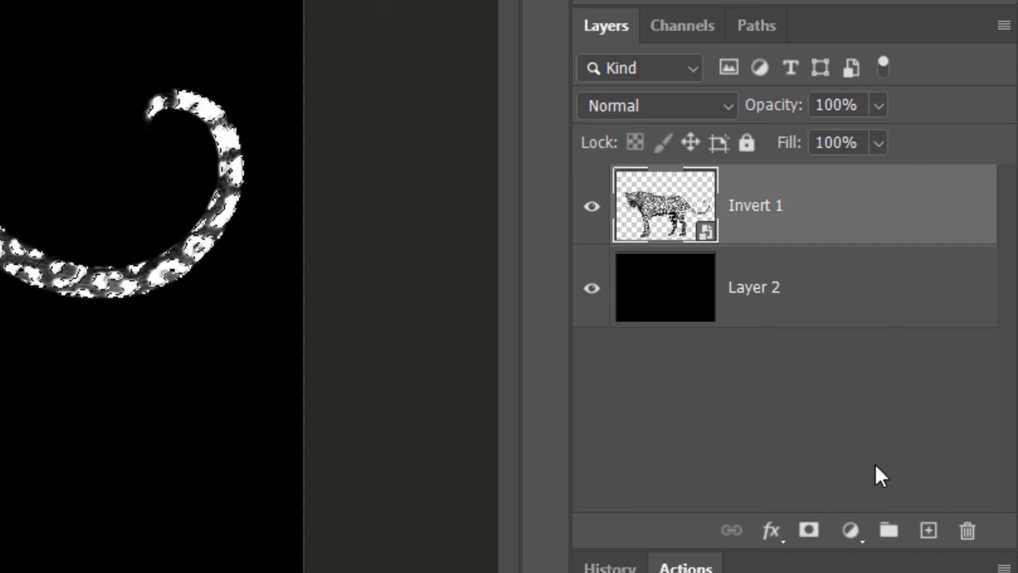
click(927, 531)
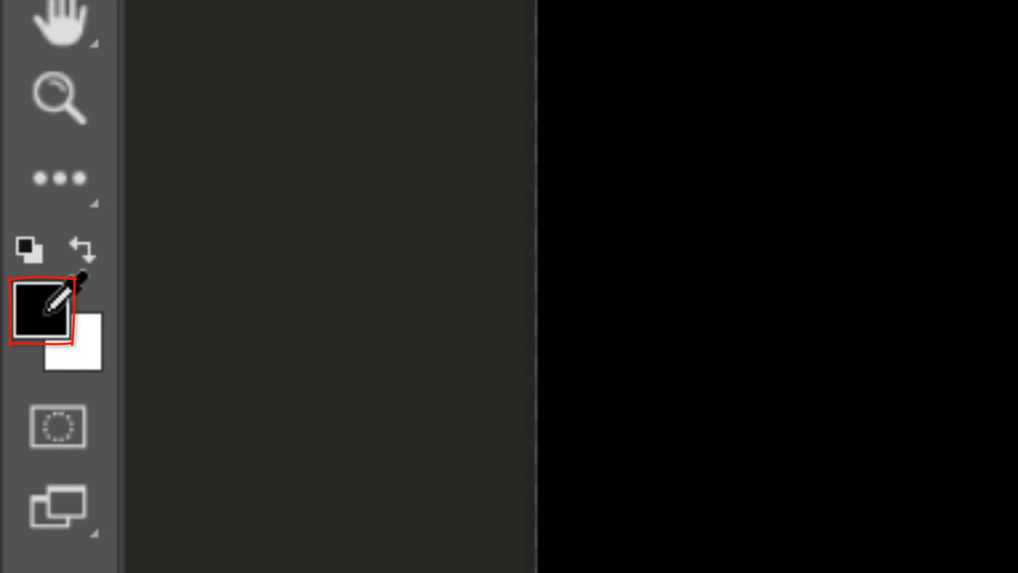
click(47, 309)
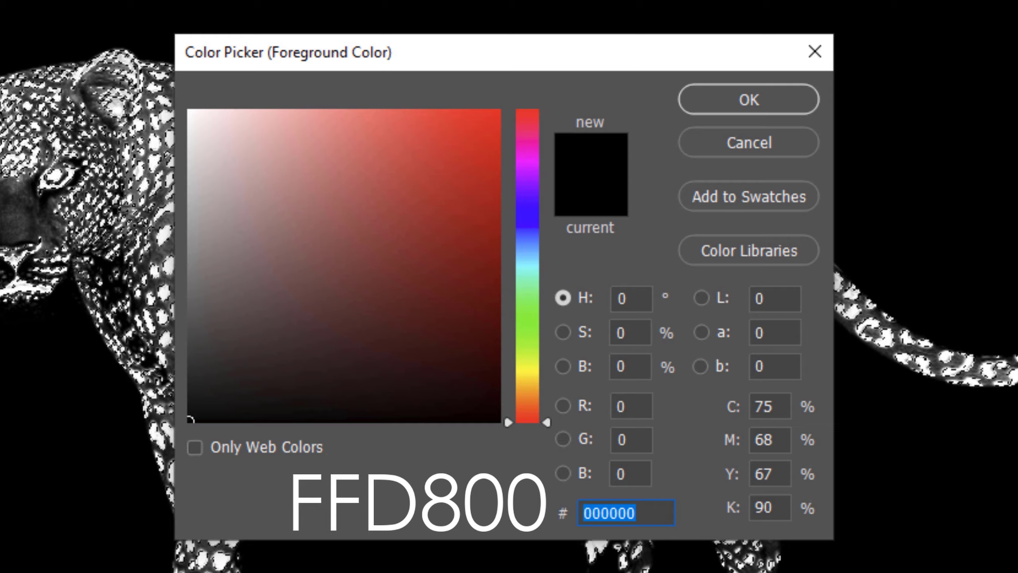
text(ffd800)
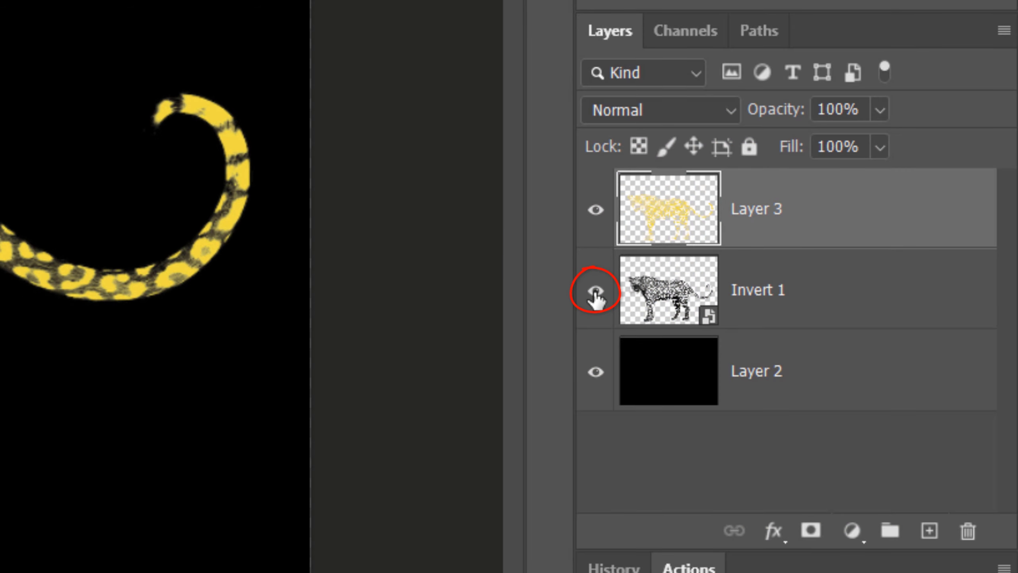
Give Layer 3 a red ff0000 Outer Glow in Screen mode, 70% opacity, 25 px size.
double_click(659, 216)
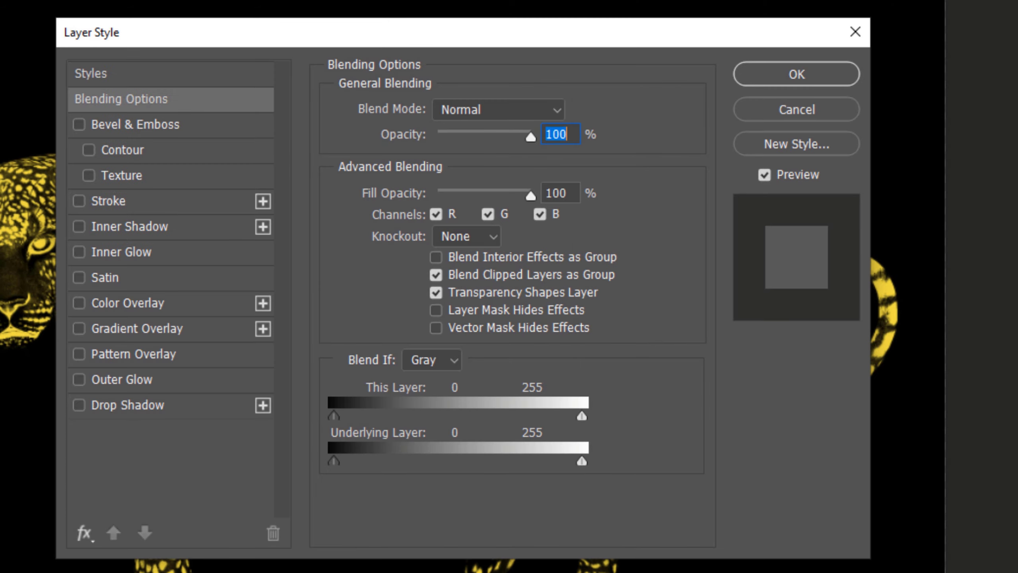
click(118, 379)
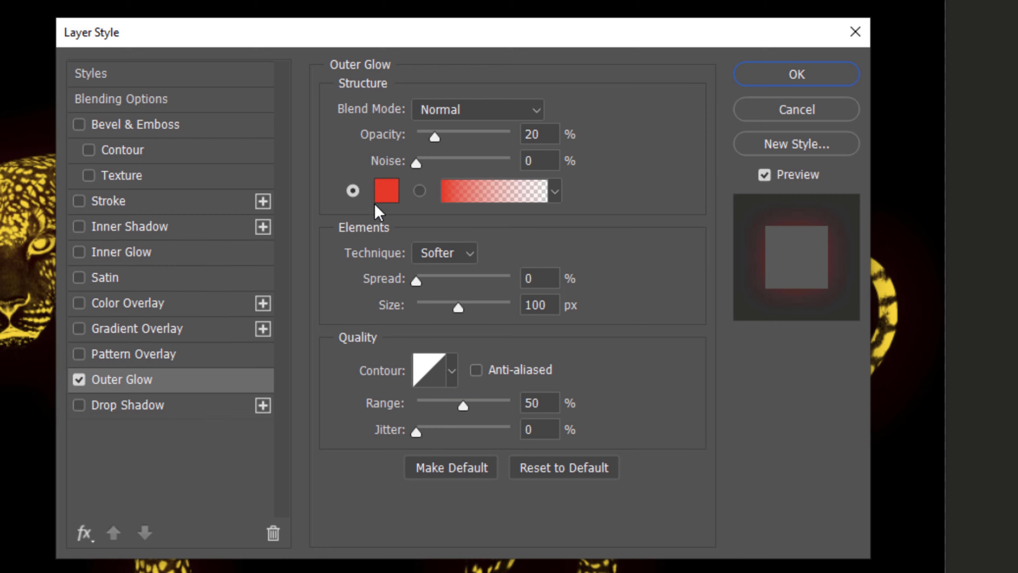
click(384, 196)
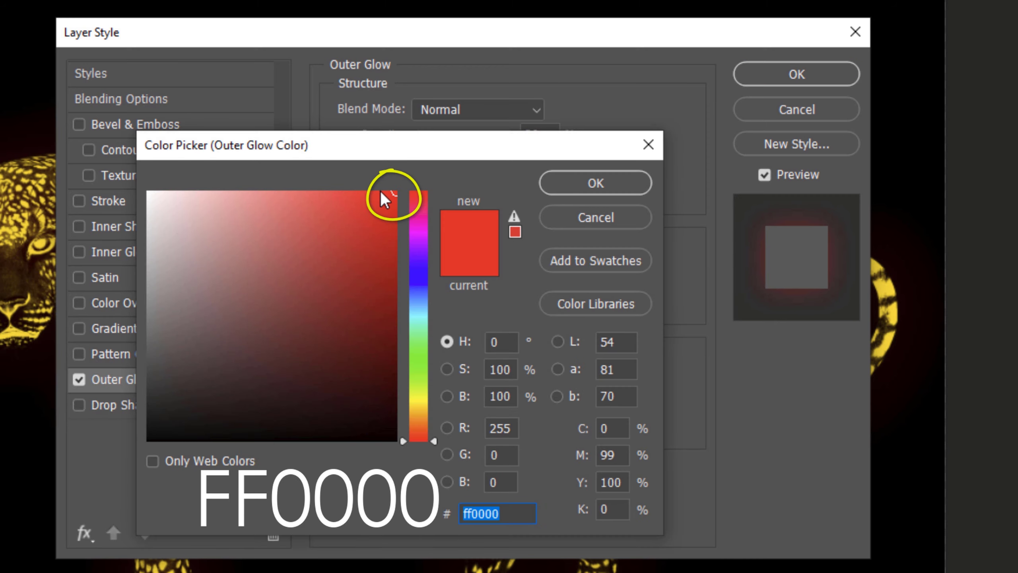
click(586, 183)
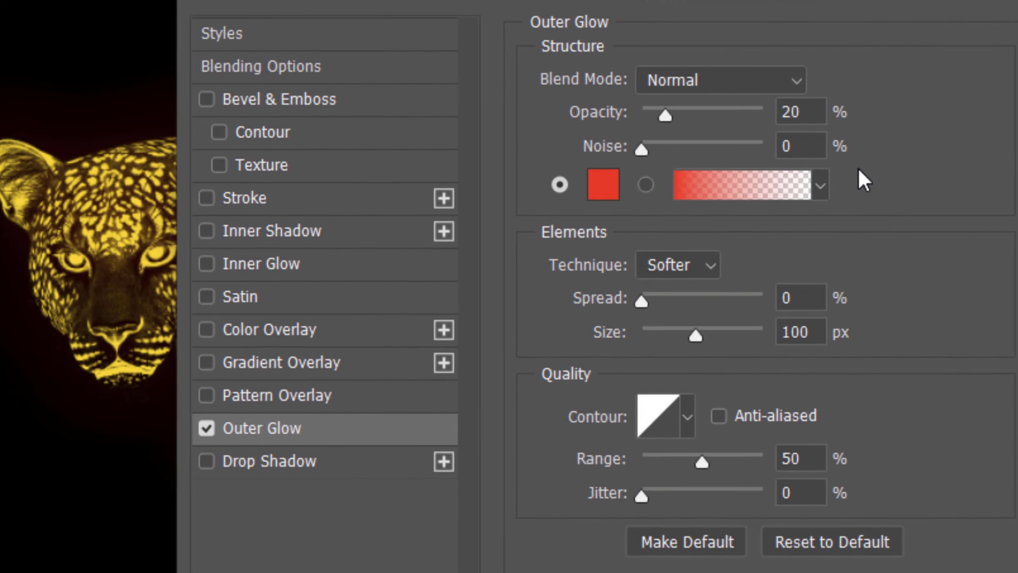
click(722, 77)
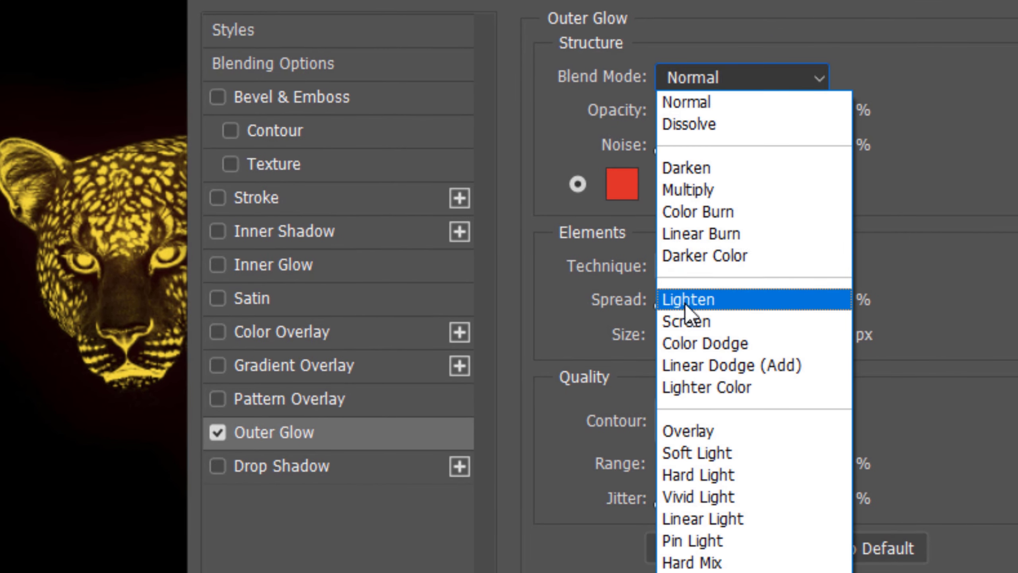
click(686, 320)
click(841, 110)
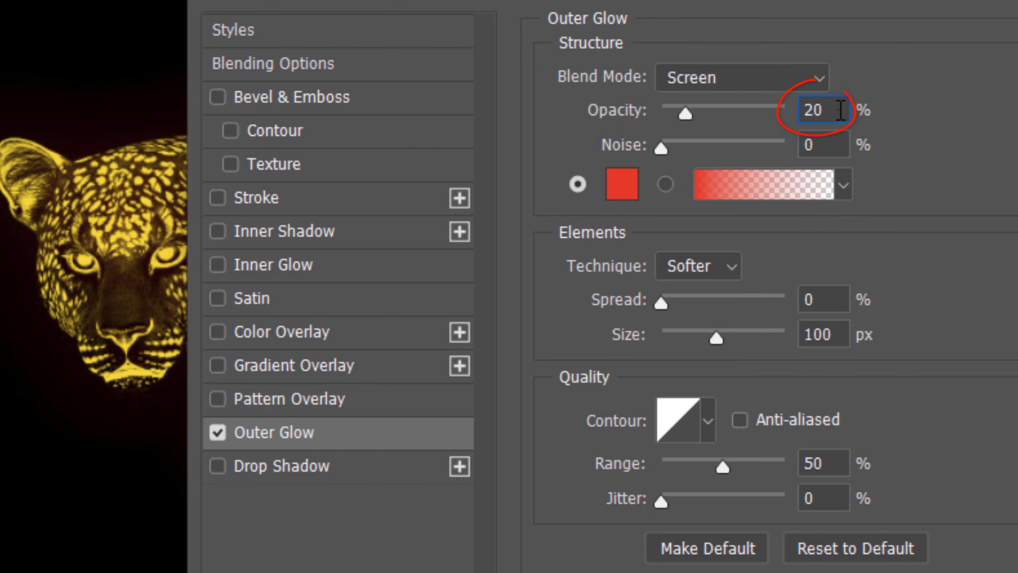
text(70)
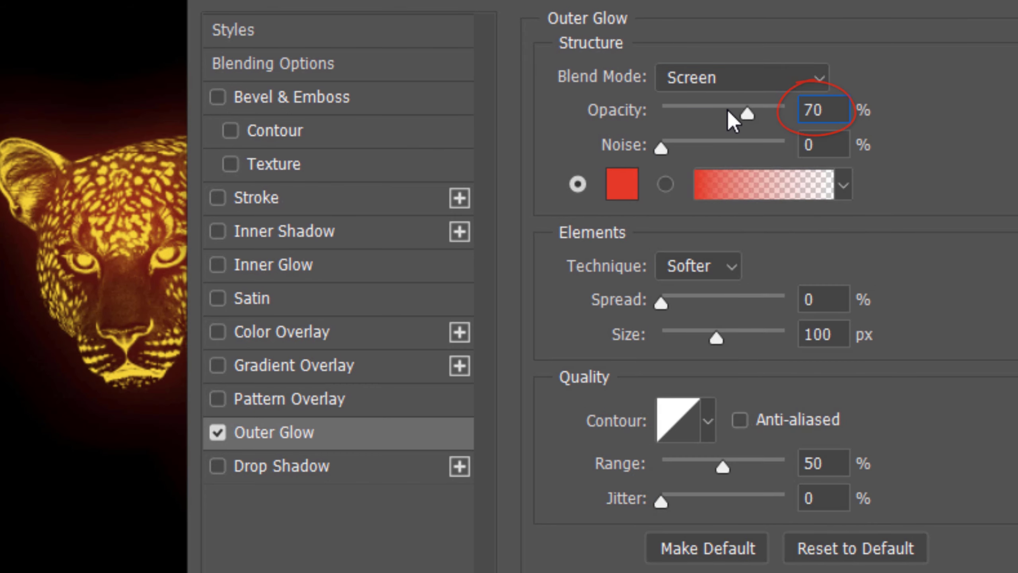
key(Tab)
key(Tab)
key(Tab)
text(25)
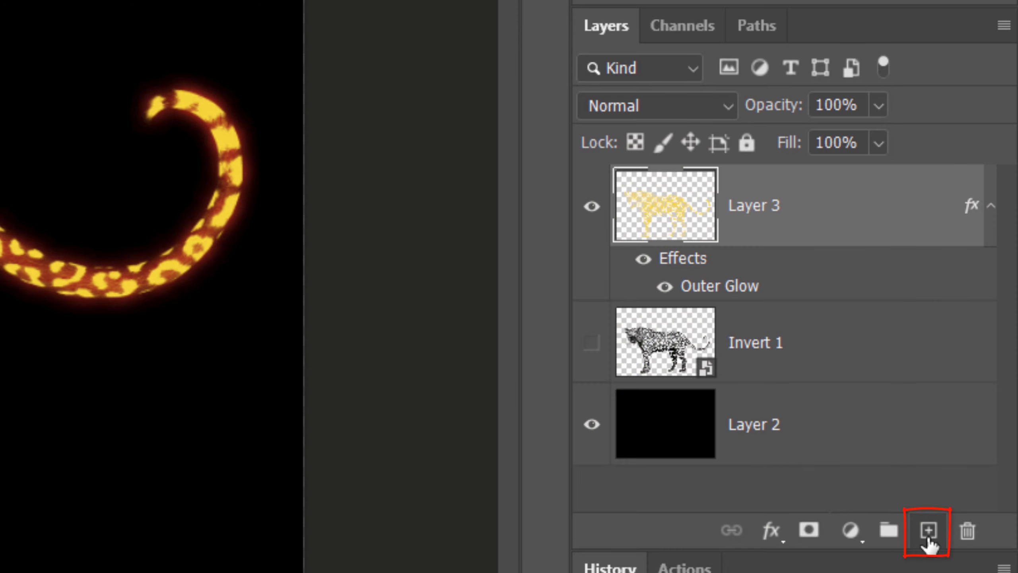
Add Layer 4 above Layer 3 and set the foreground colour to red ff0000.
click(928, 531)
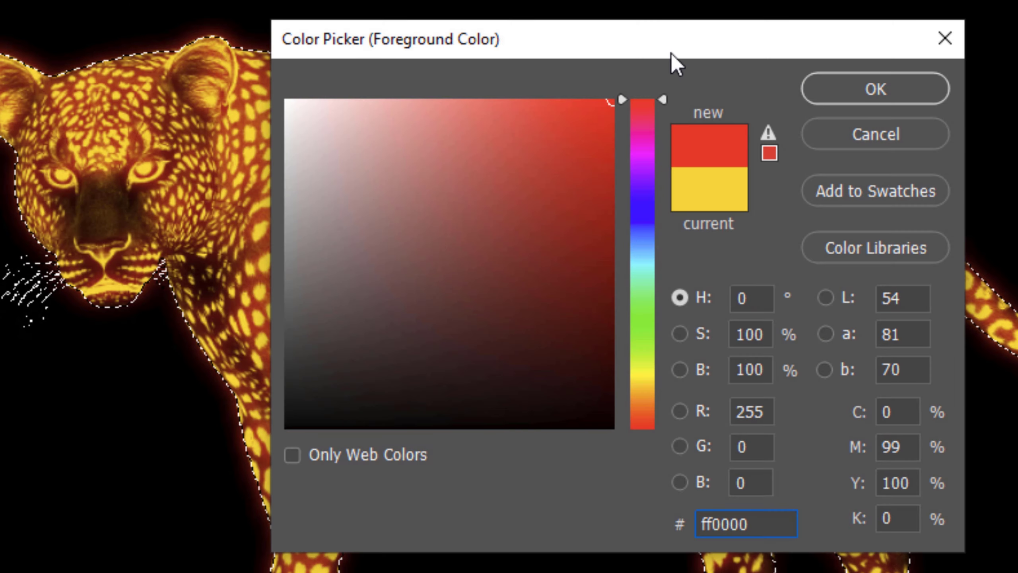
click(862, 90)
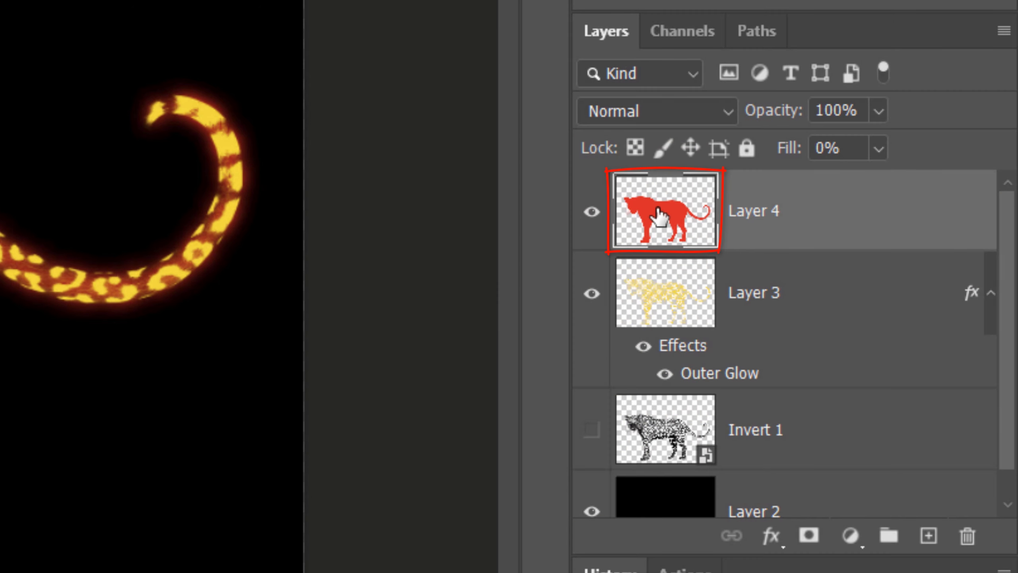
Give Layer 4 an Outer Glow in Normal mode at 20% opacity and 100 px size.
double_click(659, 217)
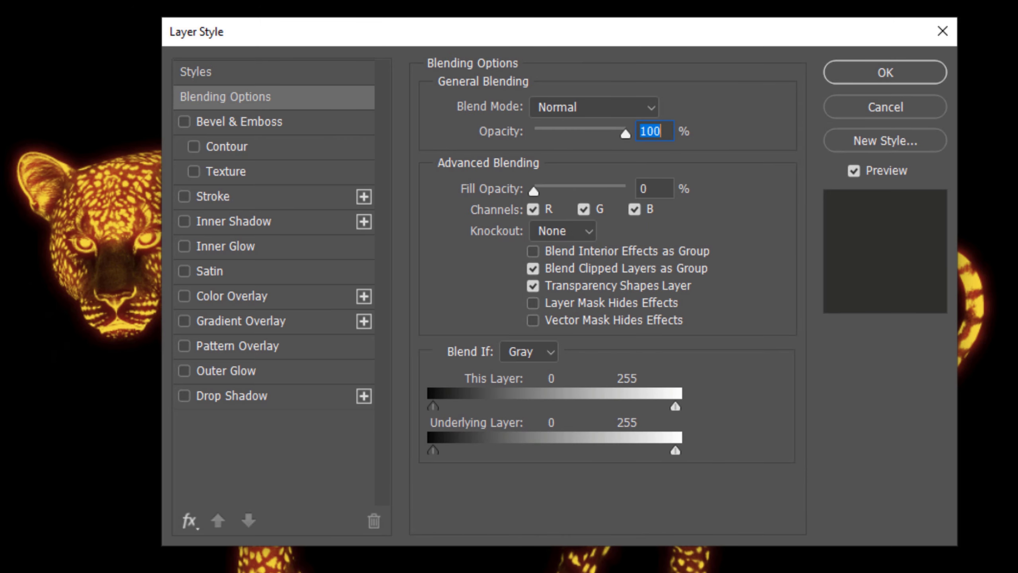
click(228, 371)
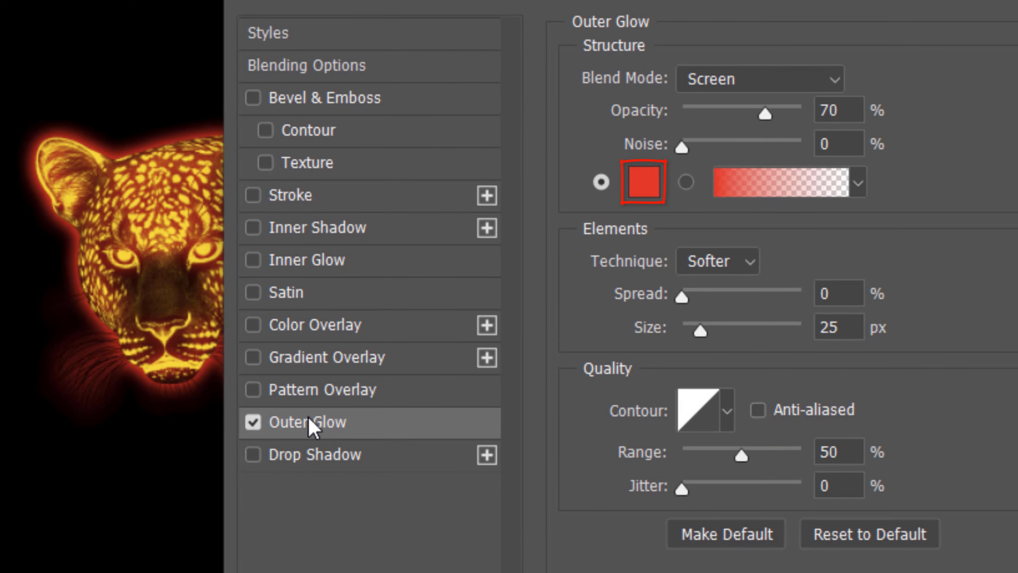
click(768, 78)
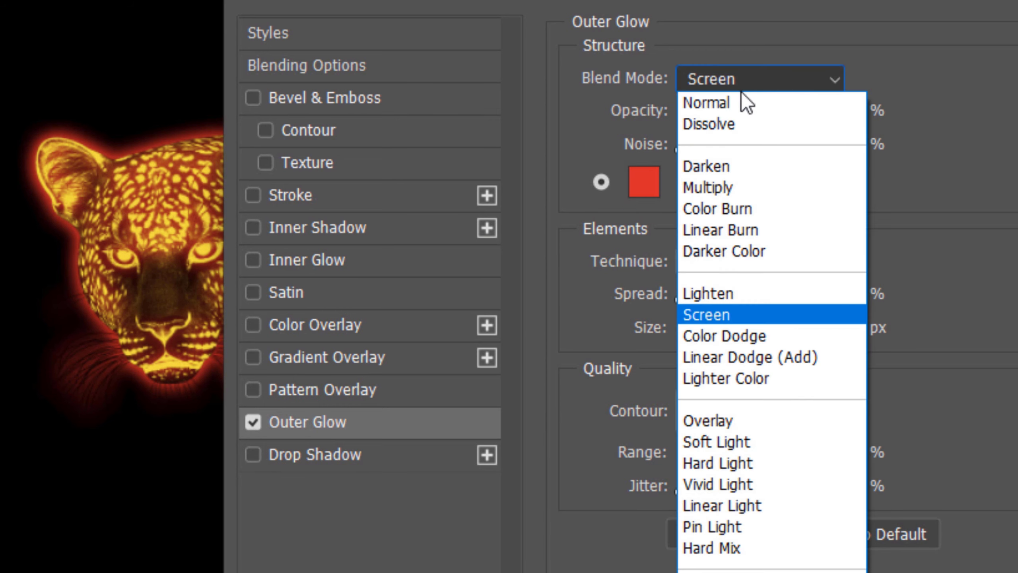
click(761, 109)
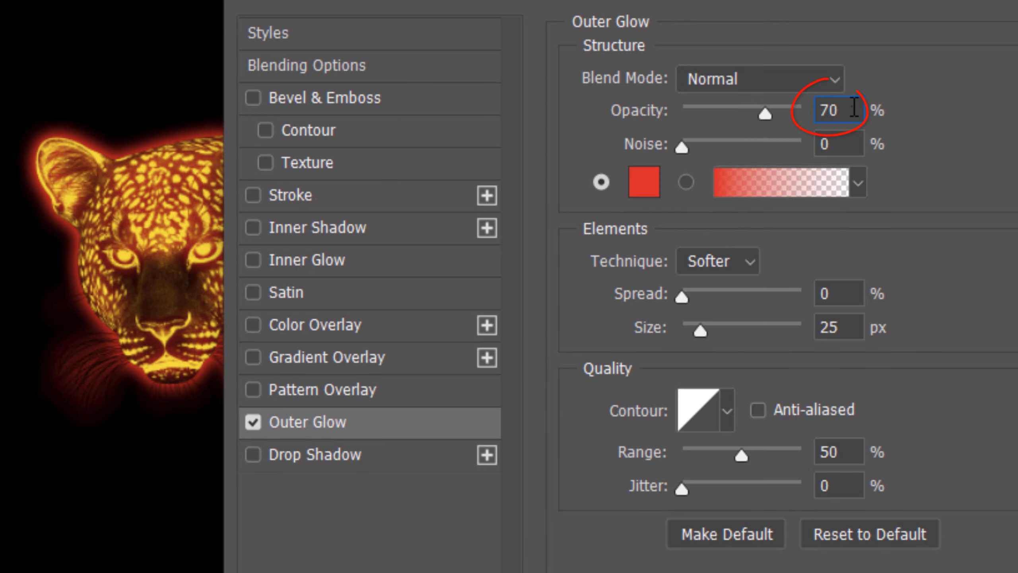
key(Tab)
text(20)
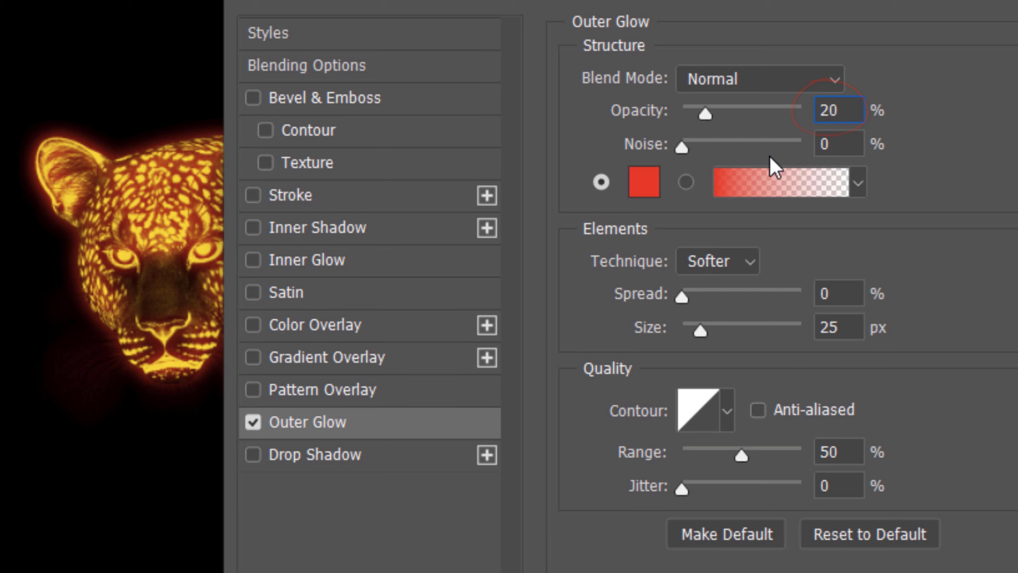
double_click(836, 327)
text(100)
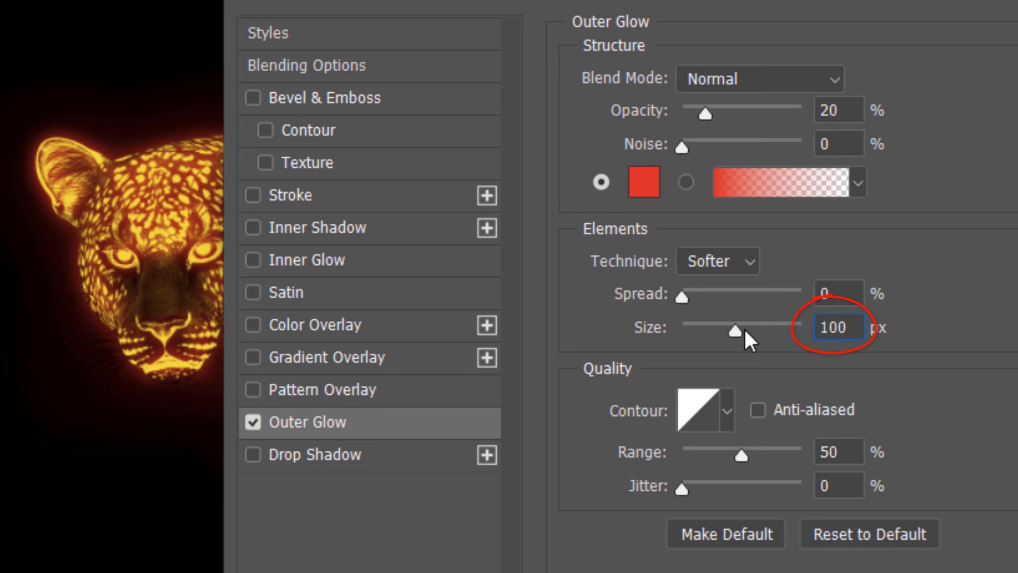
Add an Inner Glow in Soft Light mode at 70% opacity and 30 px size.
click(314, 259)
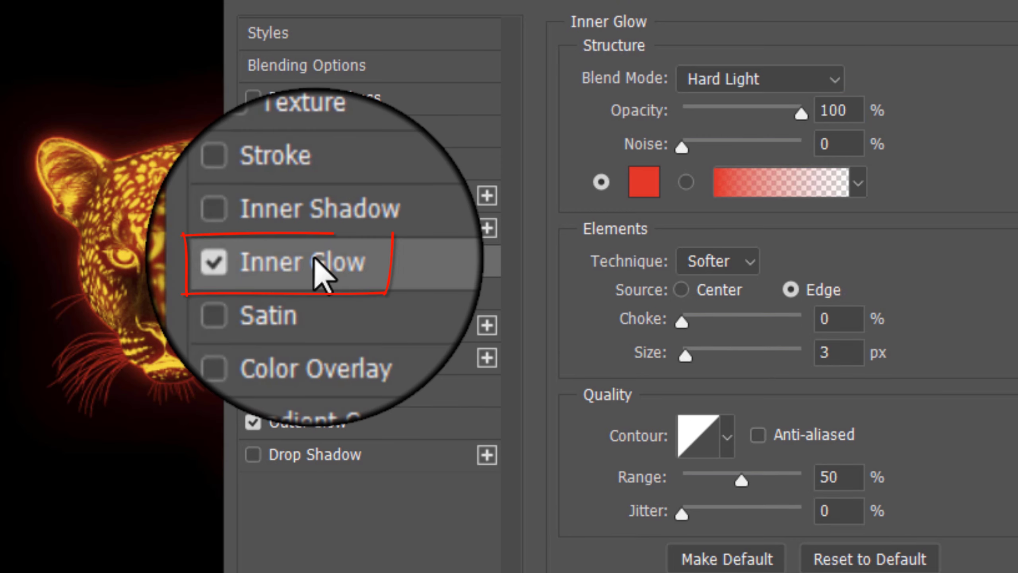
click(759, 79)
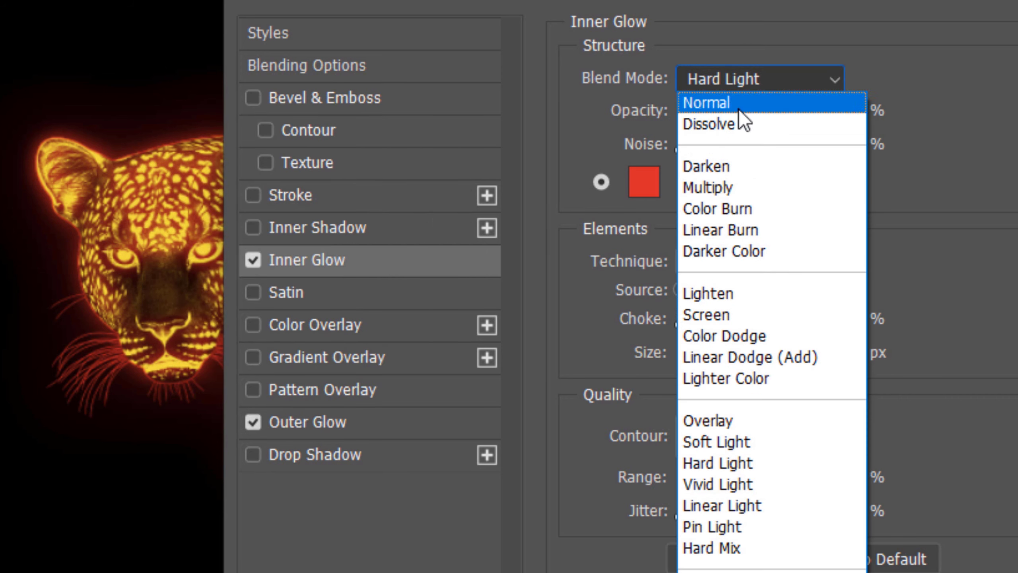
click(711, 443)
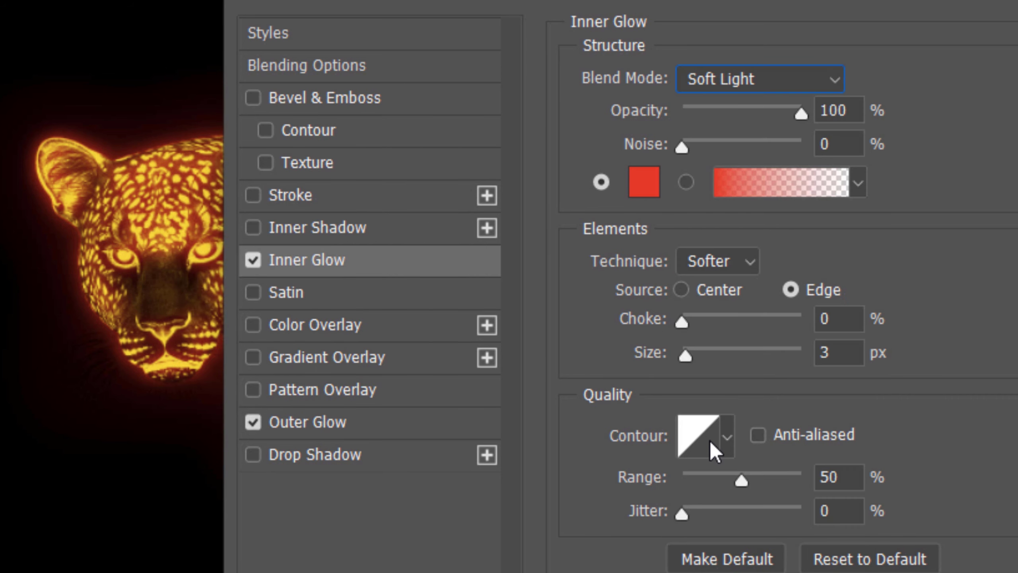
double_click(838, 110)
text(70)
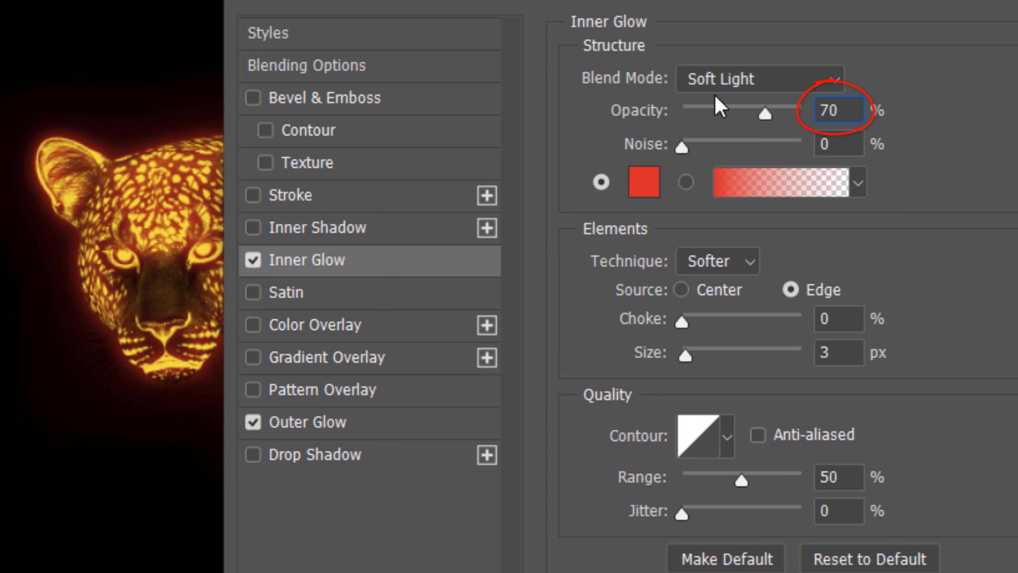
double_click(833, 352)
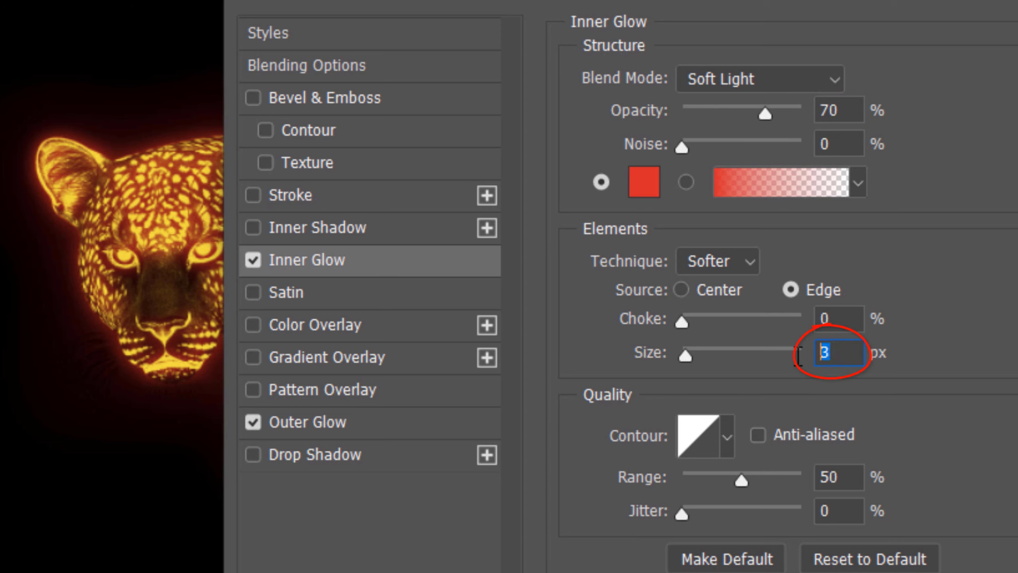
text(30)
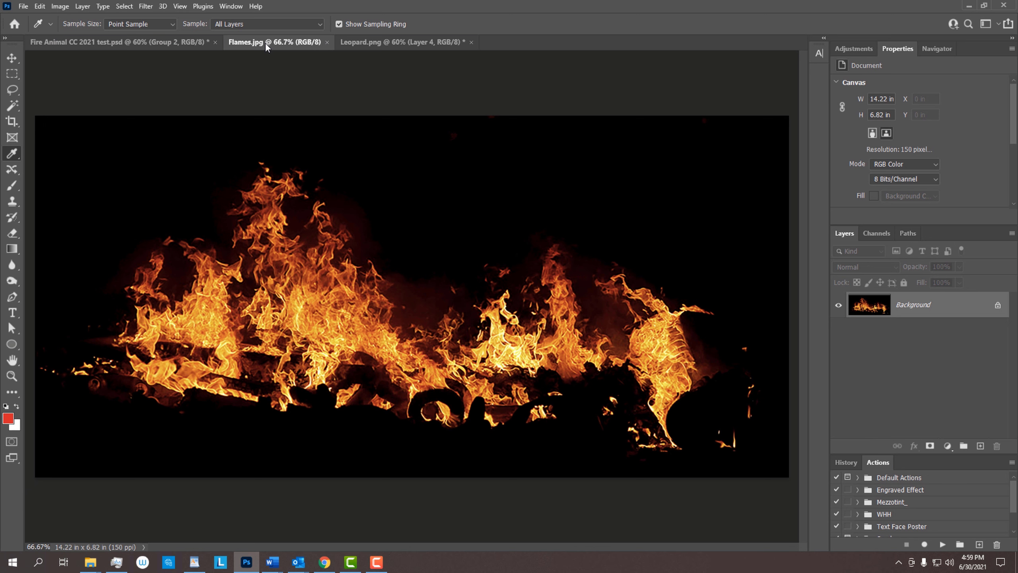
Drag the flames into the leopard document, set Screen blending, and add a layer mask.
key(v)
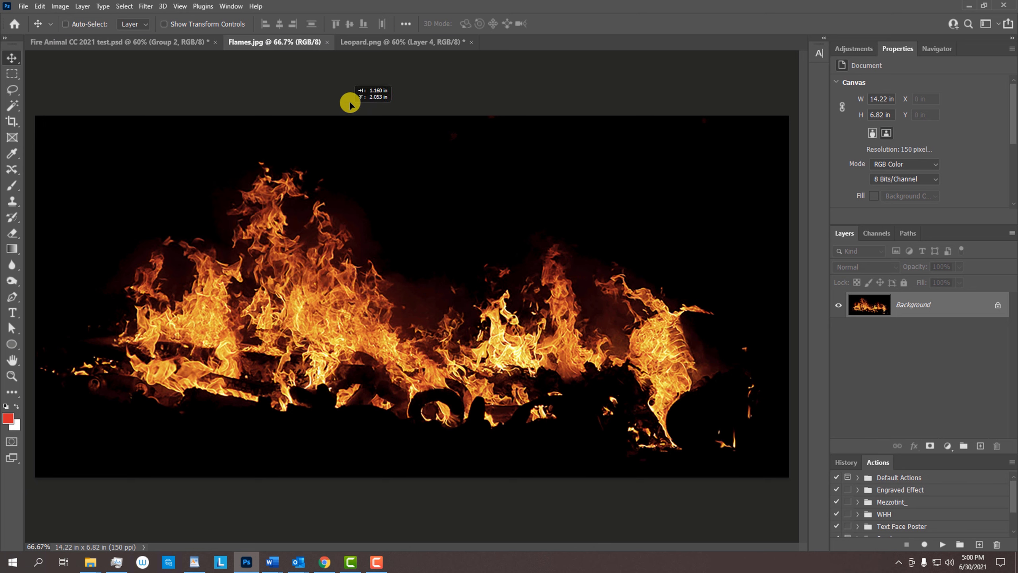
click(377, 42)
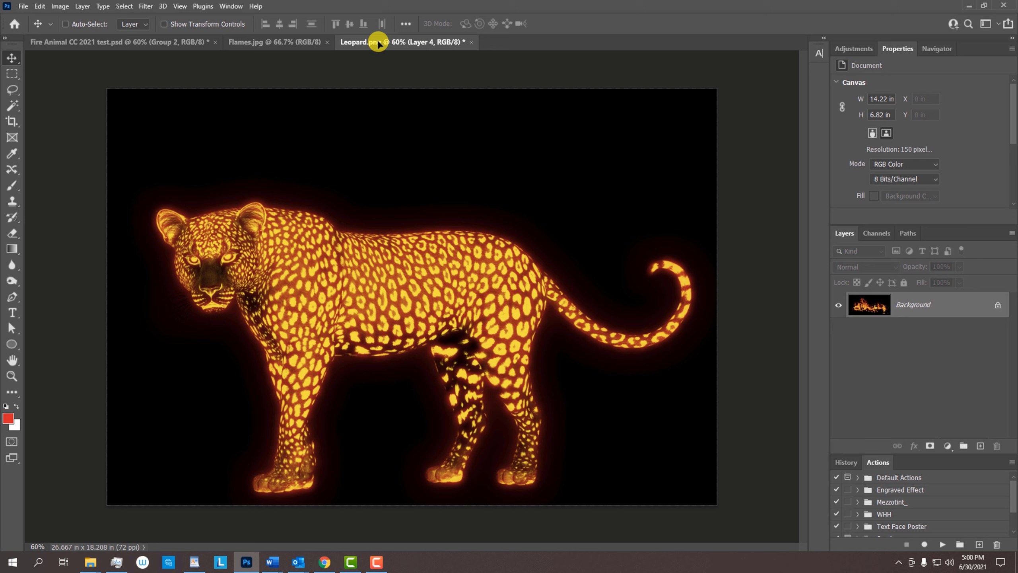
drag(378, 42, 370, 285)
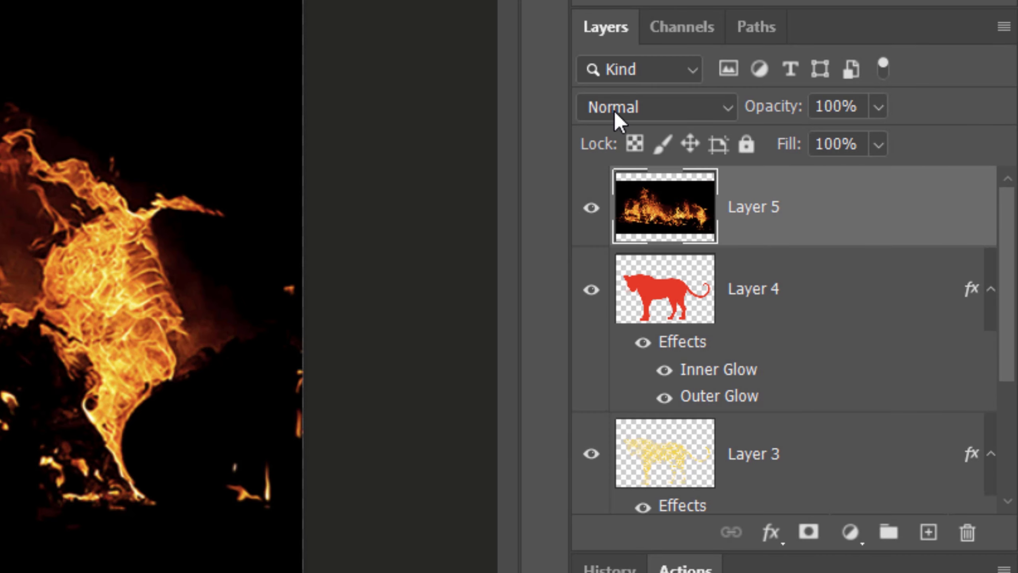
click(860, 267)
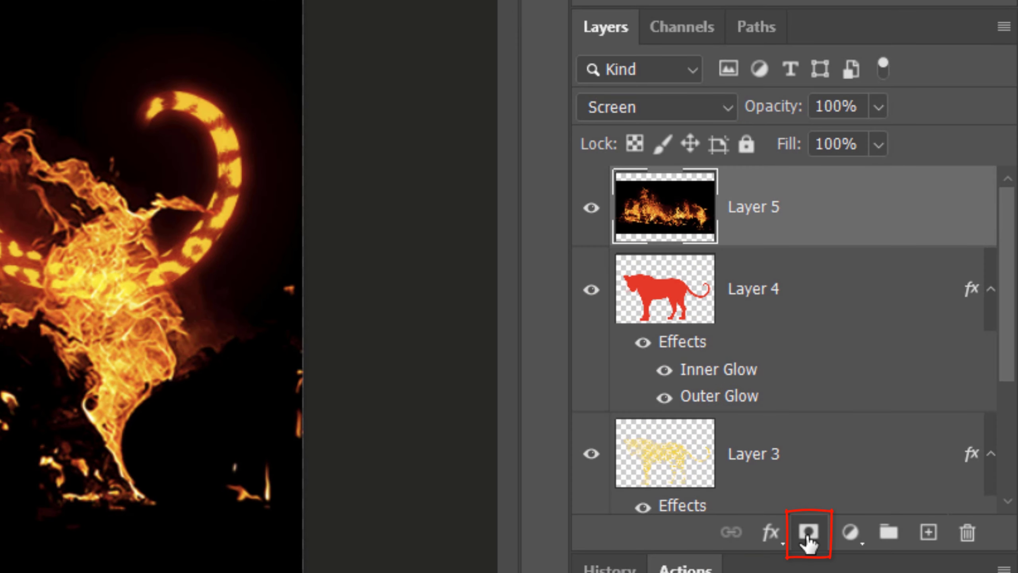
click(808, 533)
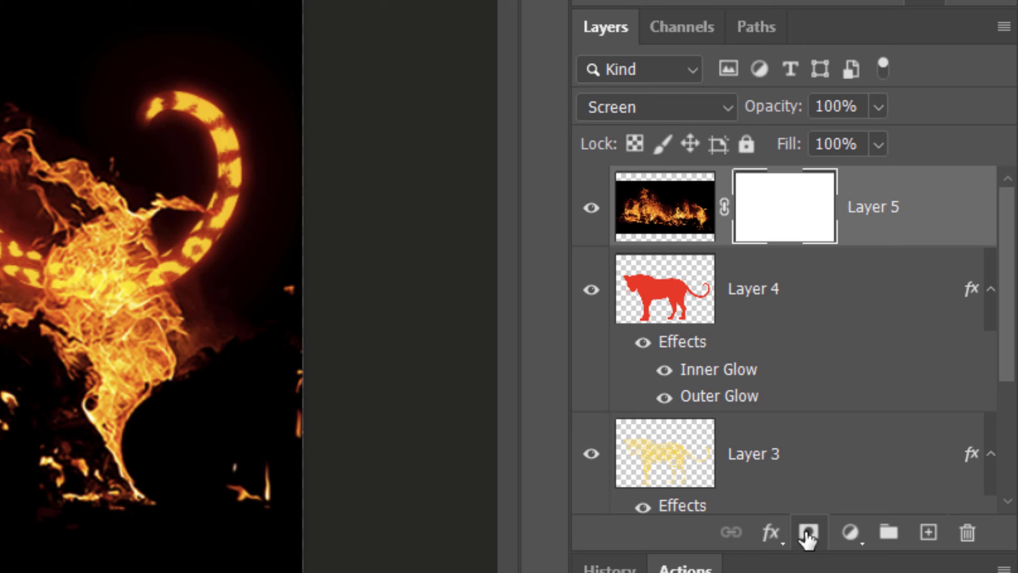
Group the flames layer and name the group Flames.
key(ctrl+g)
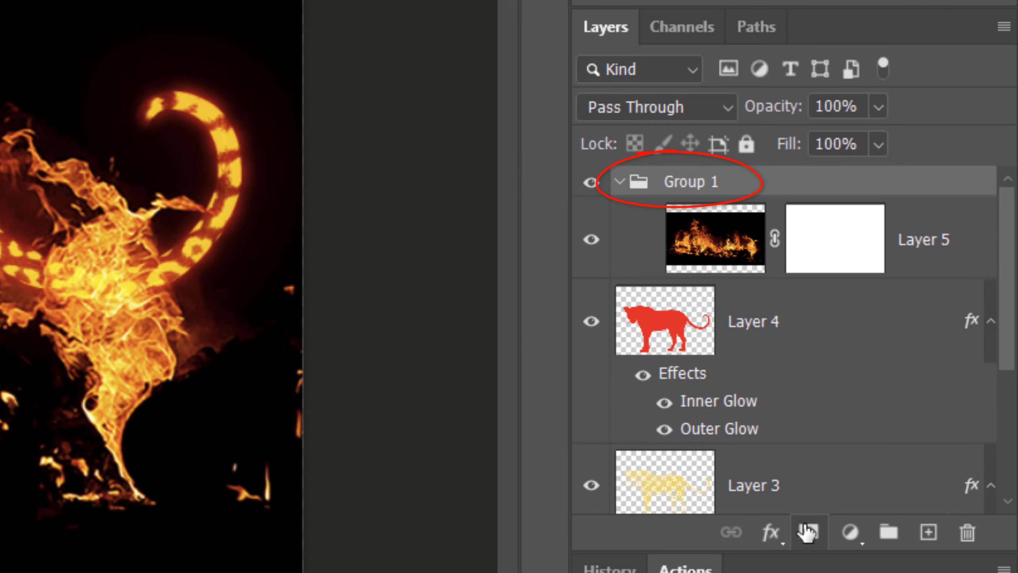
double_click(691, 182)
text(Flames)
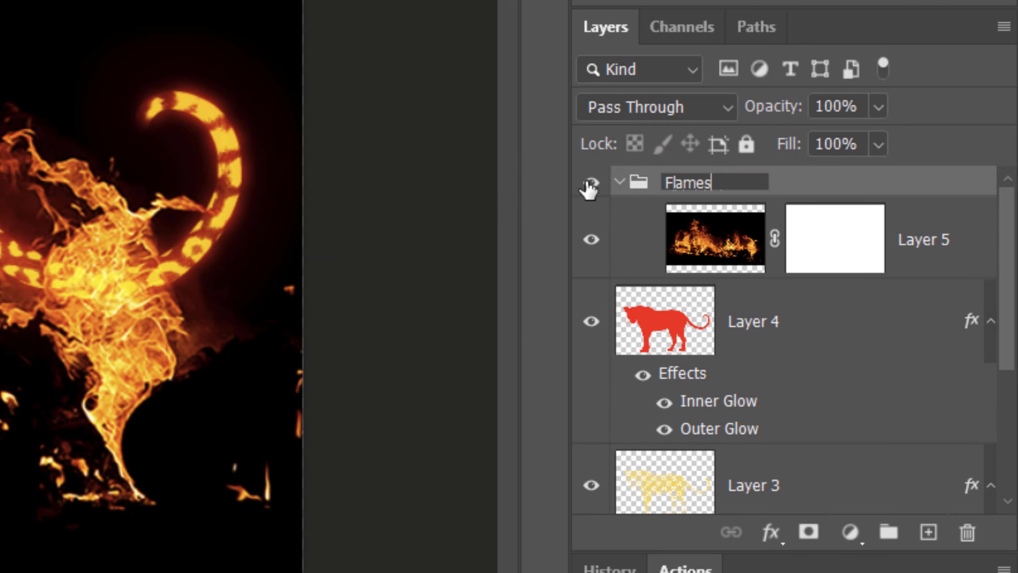
key(Return)
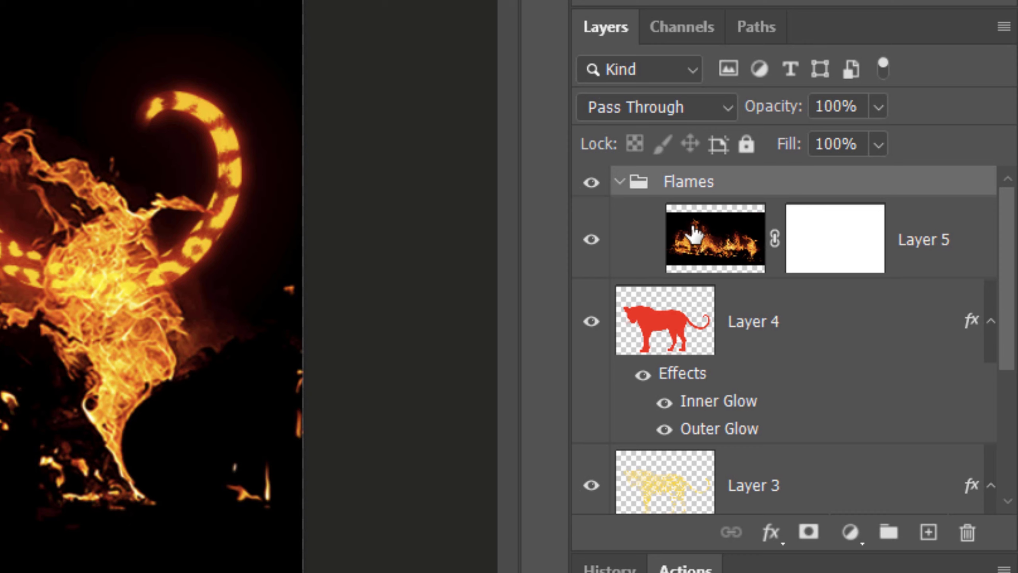
Duplicate the flames layer several times and hide all the copies.
click(710, 247)
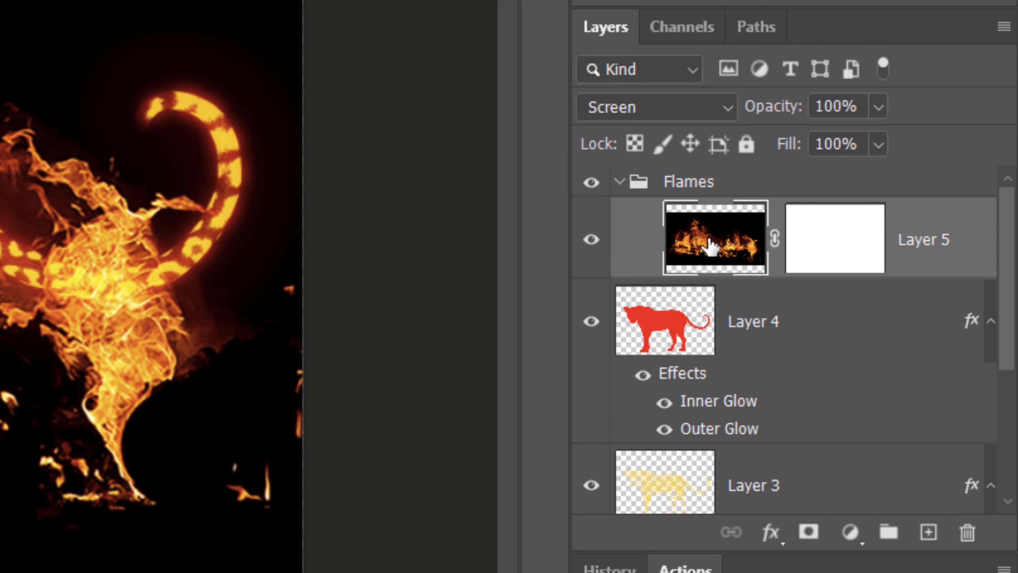
key(ctrl+j)
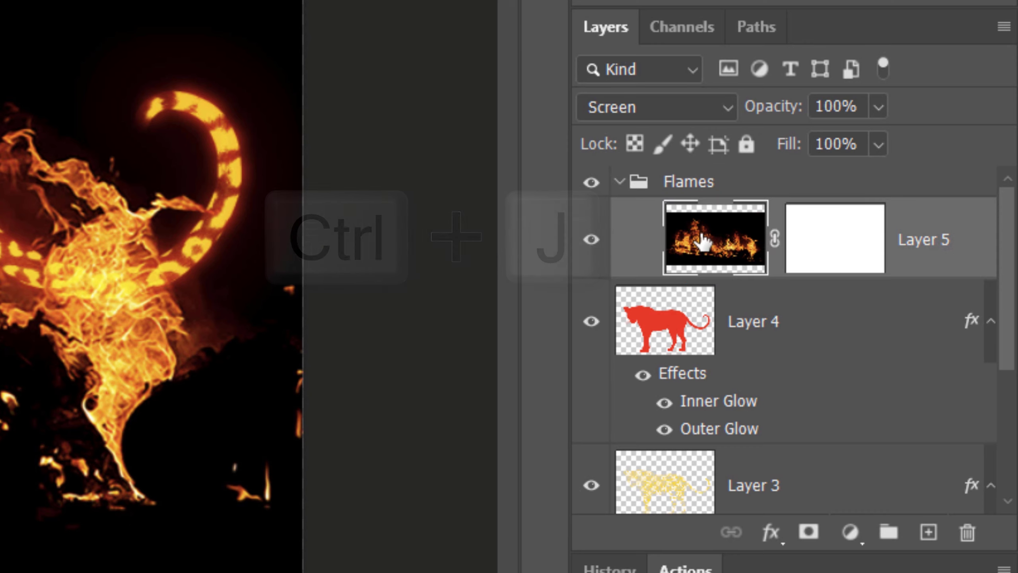
key(ctrl+j)
key(ctrl+j)
key(ctrl+j)
key(ctrl+j)
key(ctrl+j)
key(ctrl+j)
key(ctrl+j)
key(ctrl+j)
key(ctrl+j)
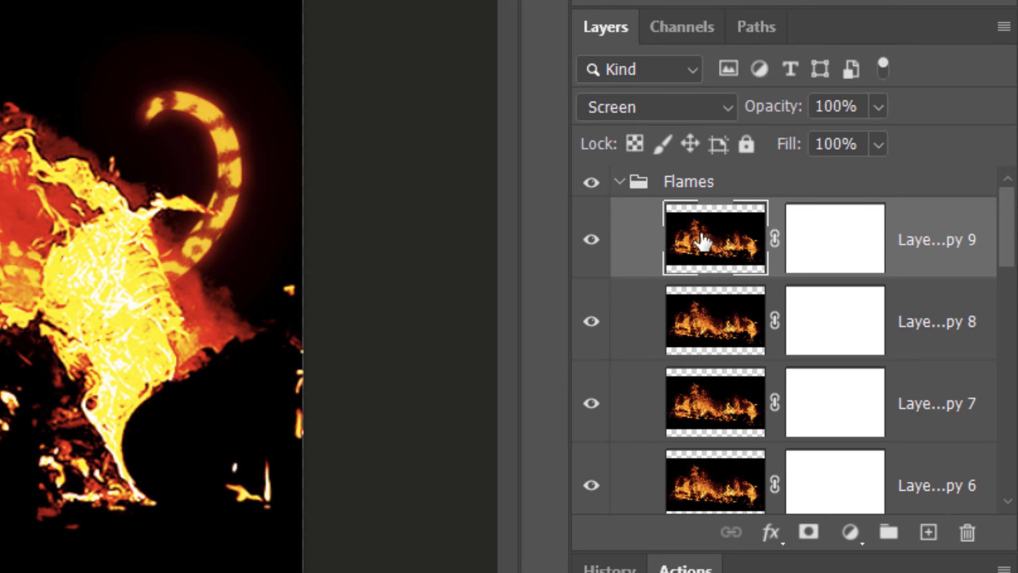
drag(589, 240, 638, 477)
drag(999, 254, 981, 337)
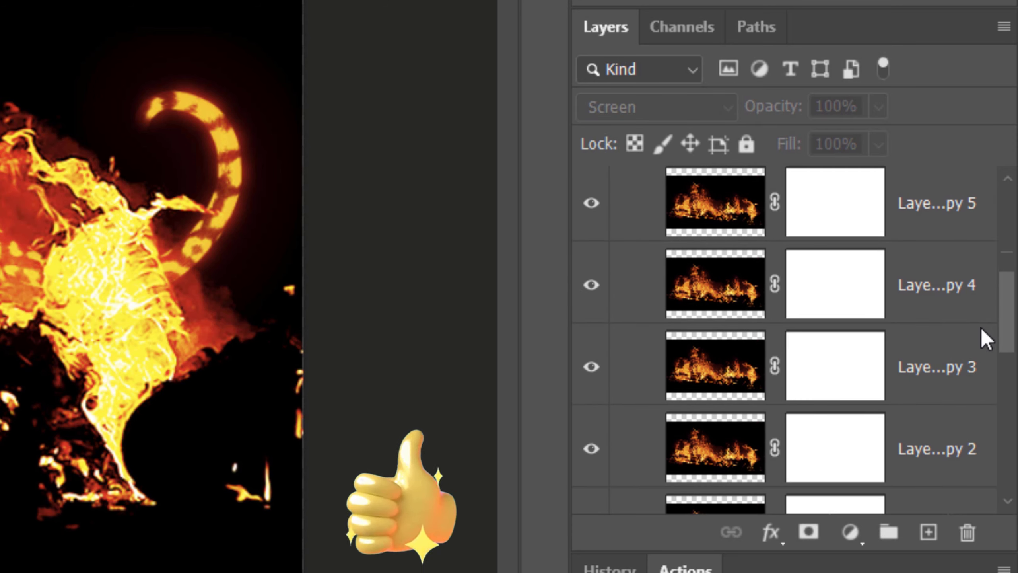
drag(592, 203, 591, 445)
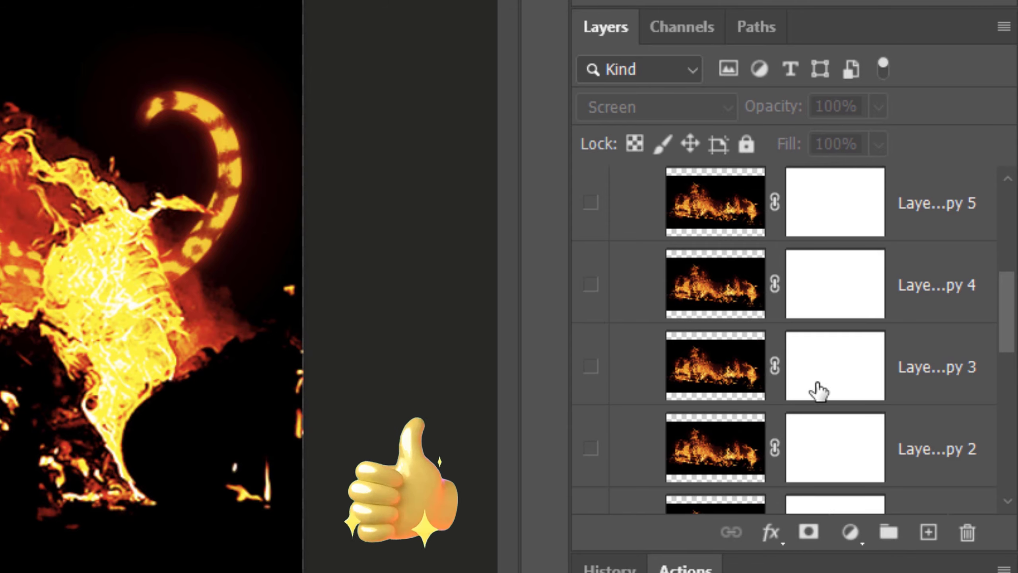
drag(1004, 337, 981, 379)
click(590, 294)
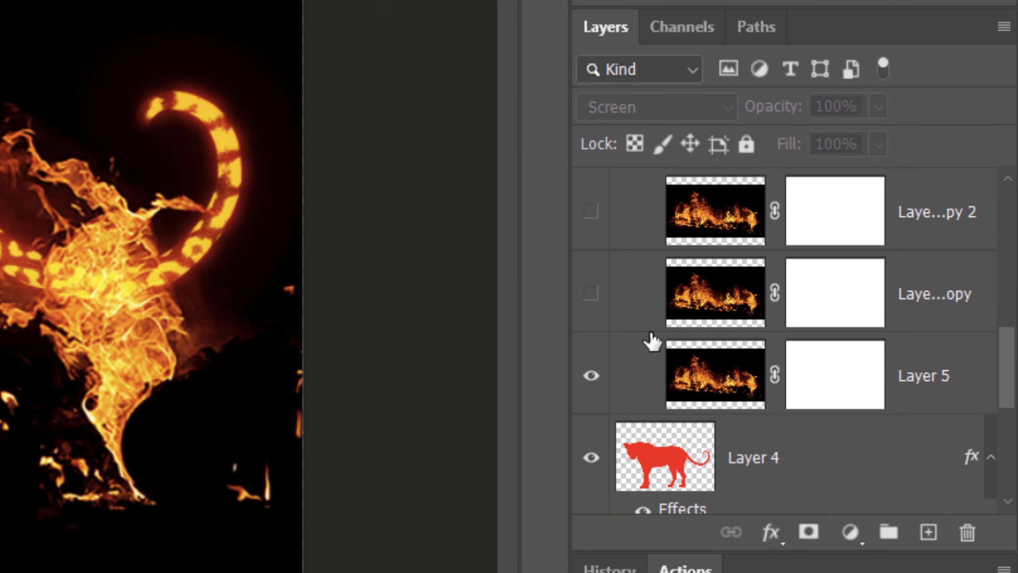
Select the original Layer 5 flames layer.
click(713, 379)
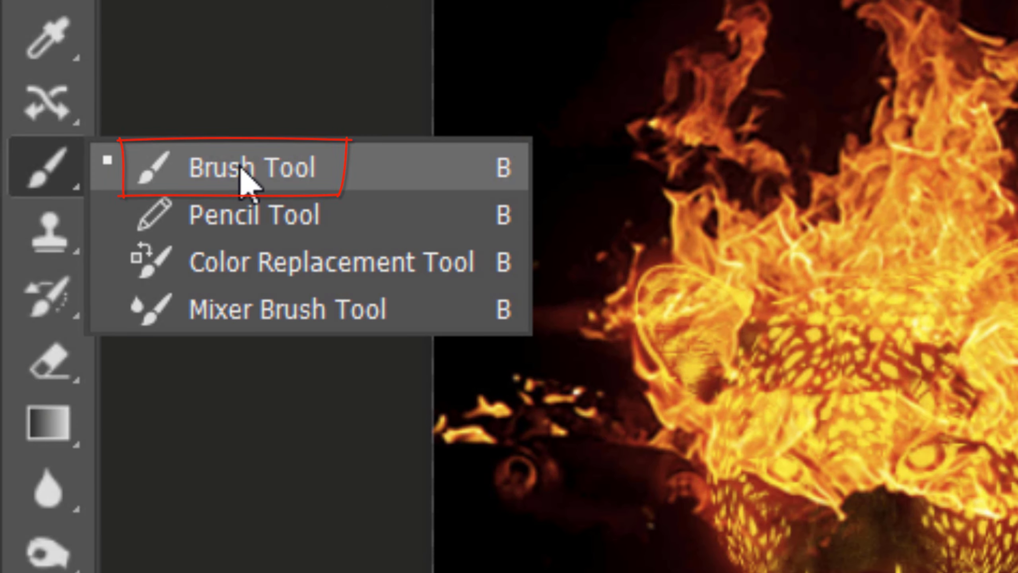
With a Soft Round brush at 100% opacity, paint black on Layer 5's mask beside the tail.
click(243, 172)
click(209, 76)
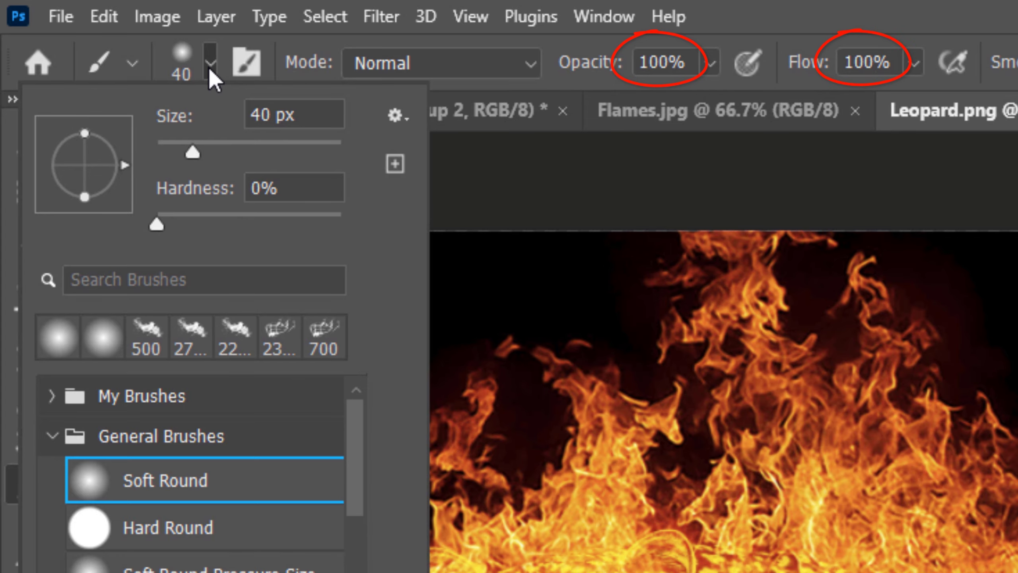
click(209, 64)
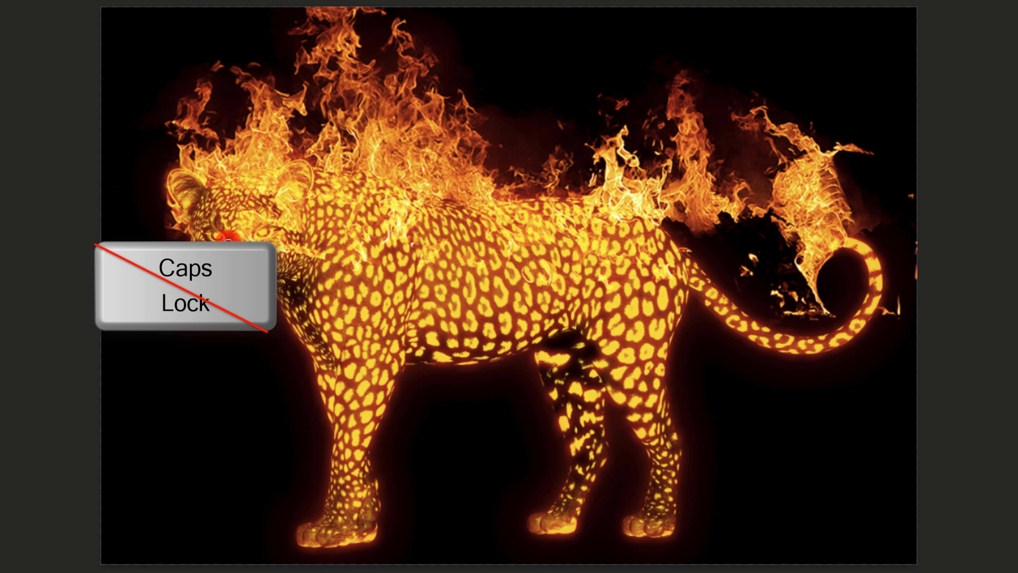
key(bracketright)
key(bracketleft)
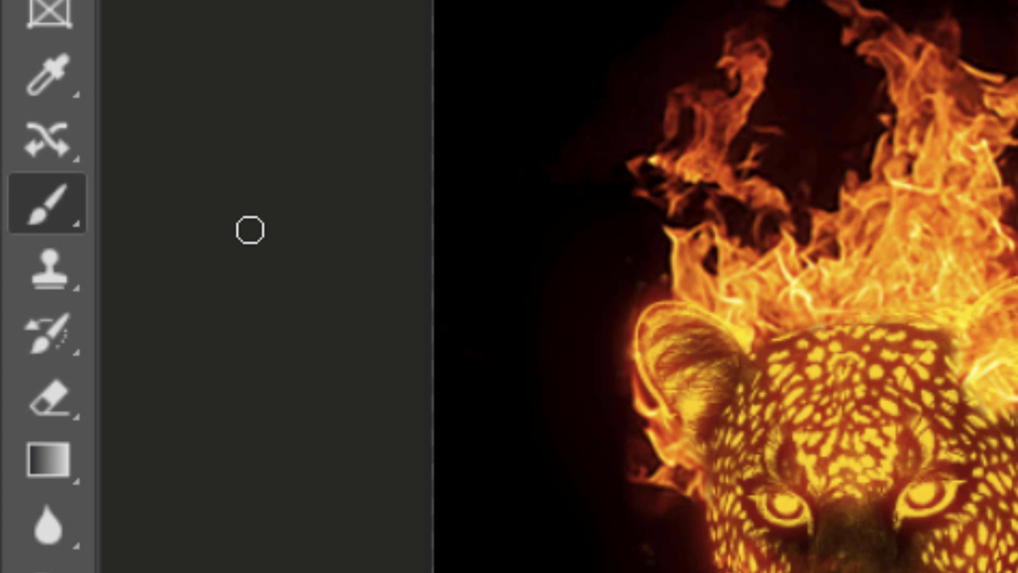
right_click(50, 216)
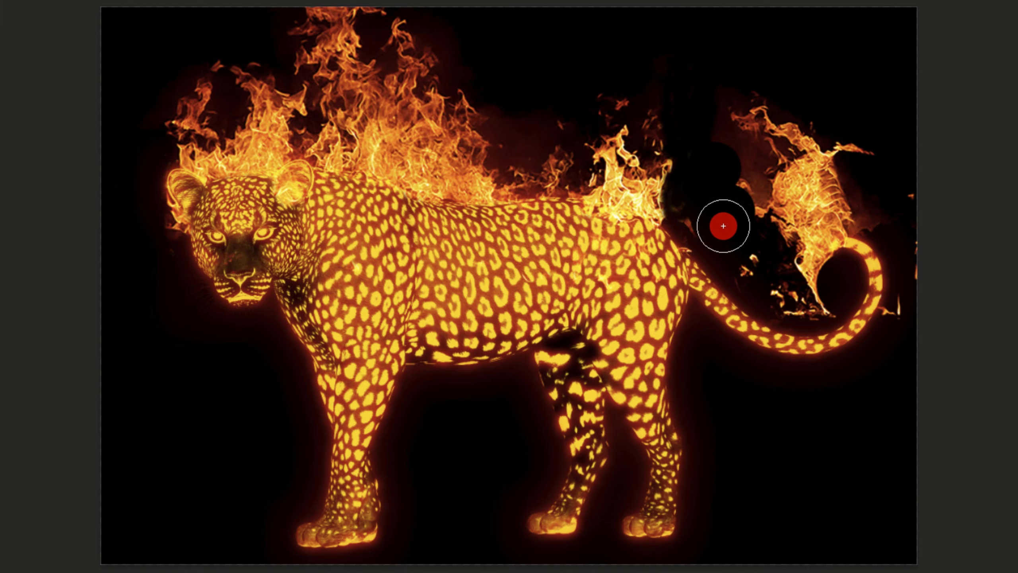
mouse_move(723, 225)
mouse_down()
mouse_move(724, 169)
mouse_move(747, 251)
mouse_move(877, 179)
mouse_move(904, 255)
mouse_up()
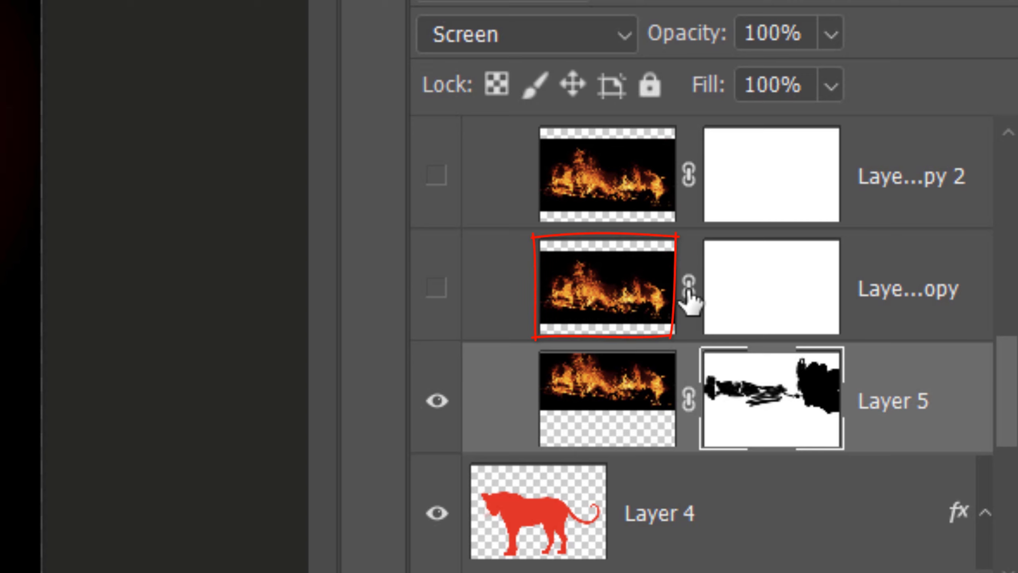
Unlink Layer 5 copy from its mask, make it visible, and invert its mask to black.
click(688, 293)
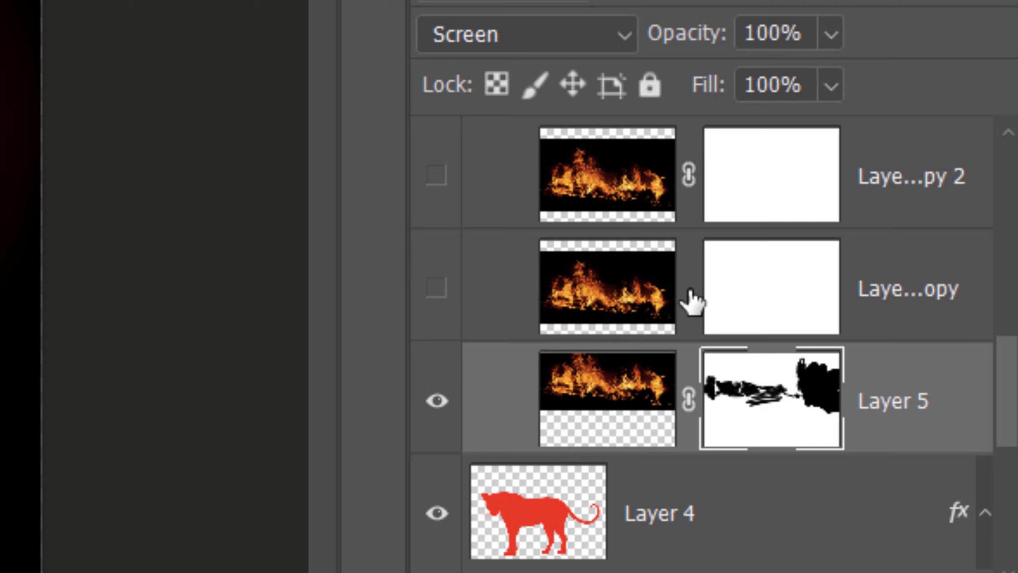
click(434, 287)
click(597, 295)
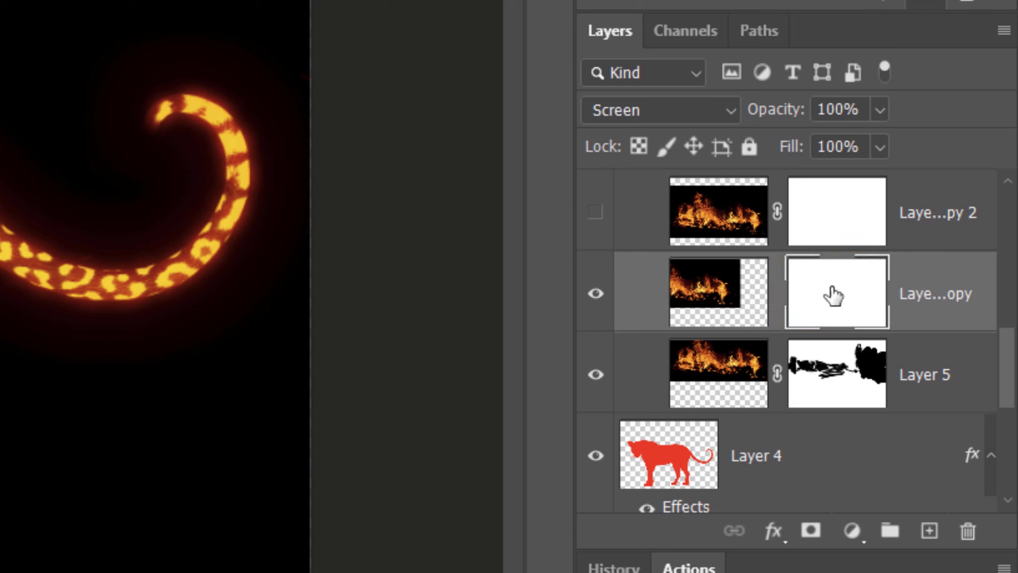
key(ctrl+i)
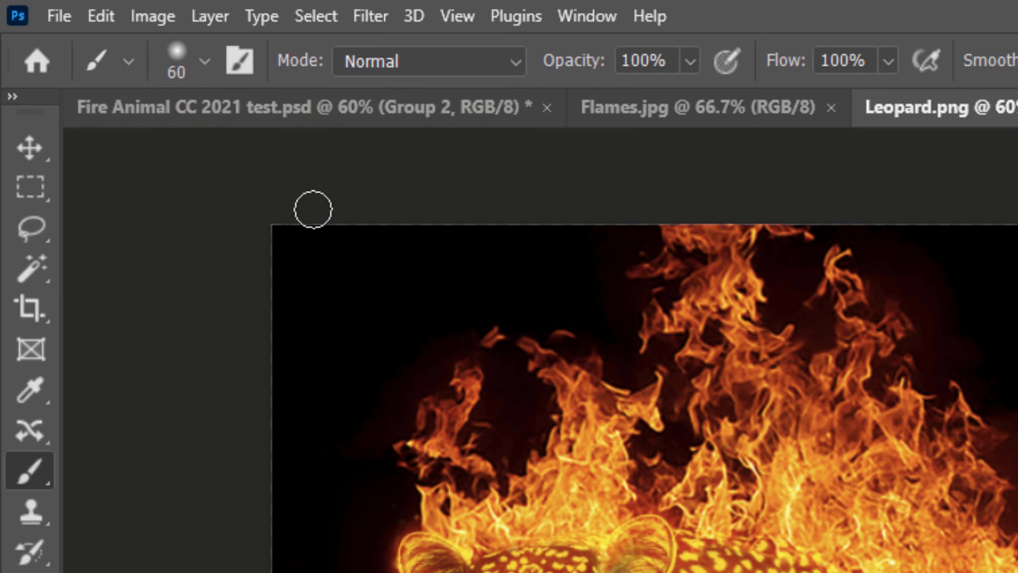
Choose the Smoke_Single8 flame brush from the Brush Preset picker.
click(204, 66)
scroll(357, 405, up, 2)
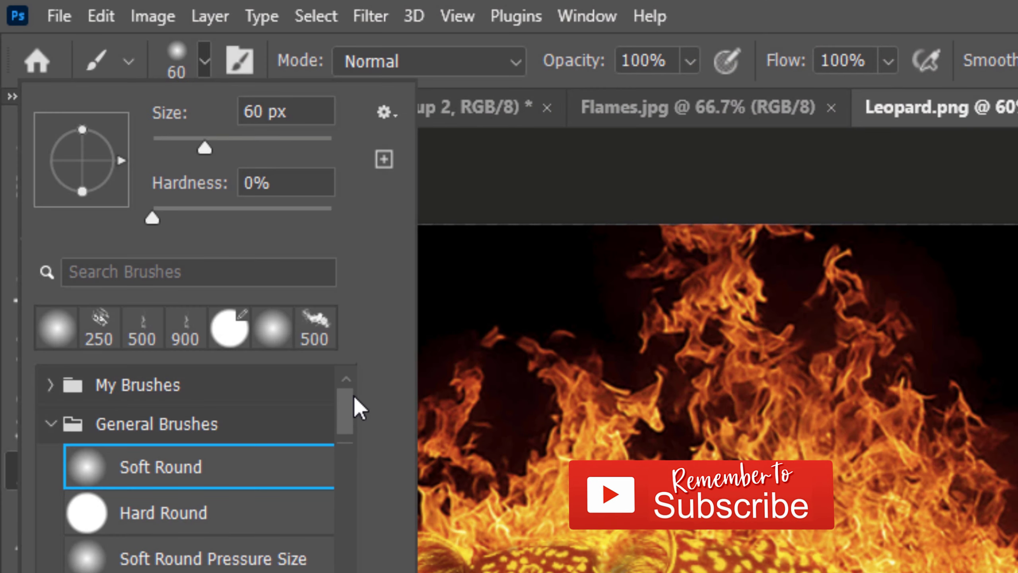
click(51, 424)
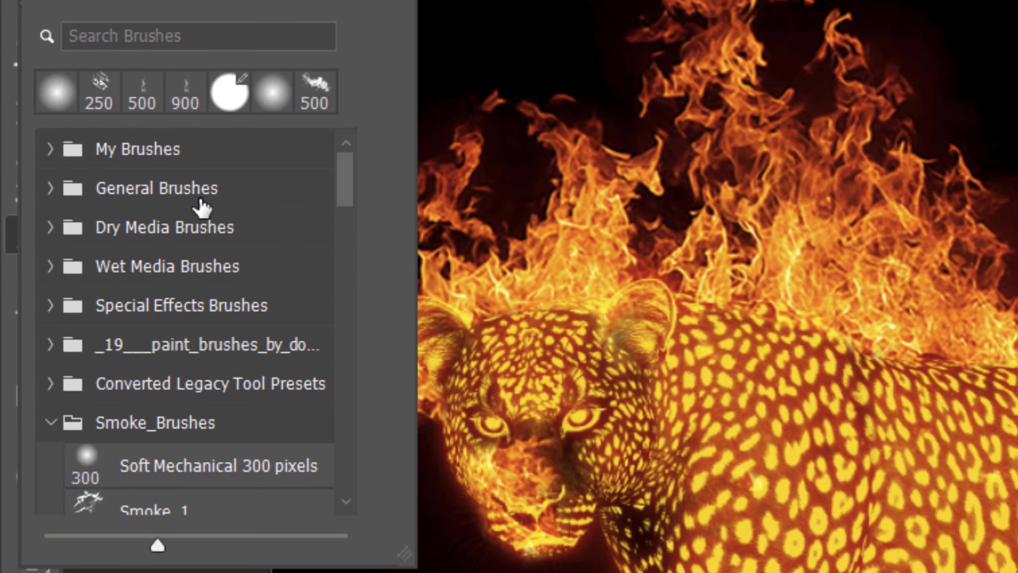
mouse_move(348, 193)
mouse_down()
mouse_move(339, 306)
mouse_move(298, 415)
mouse_move(321, 355)
mouse_up()
scroll(316, 361, up, 2)
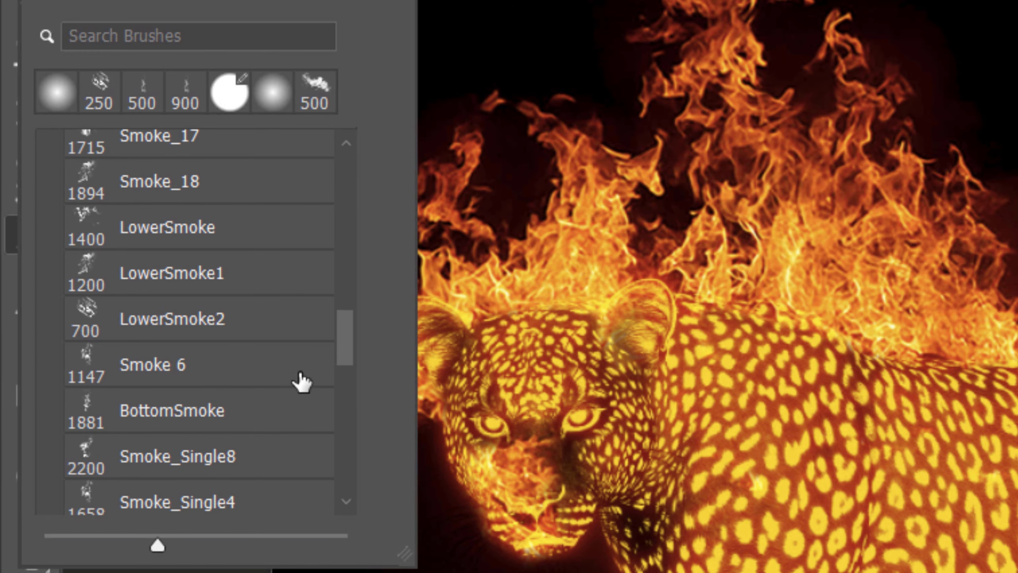
click(138, 460)
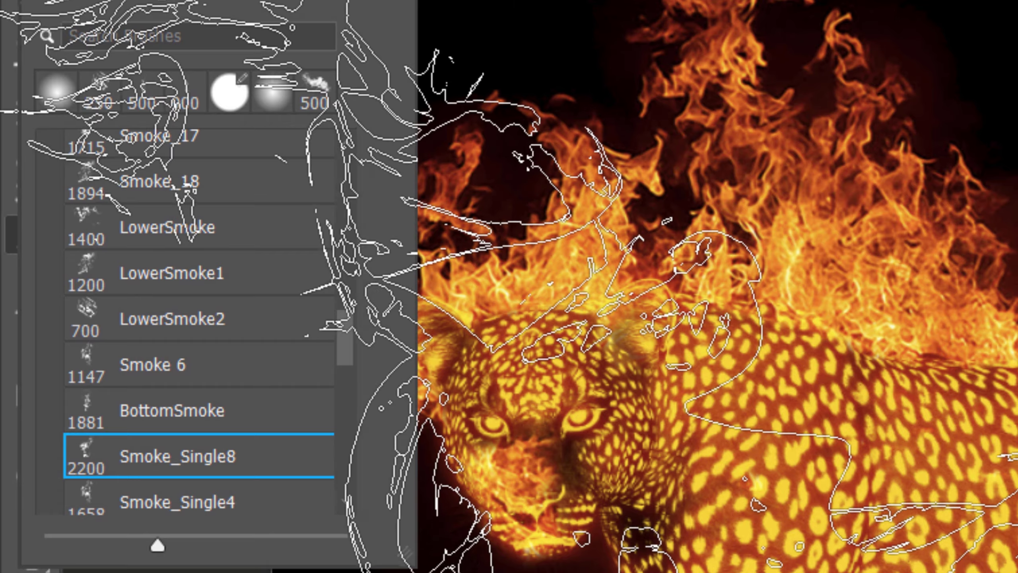
key(Return)
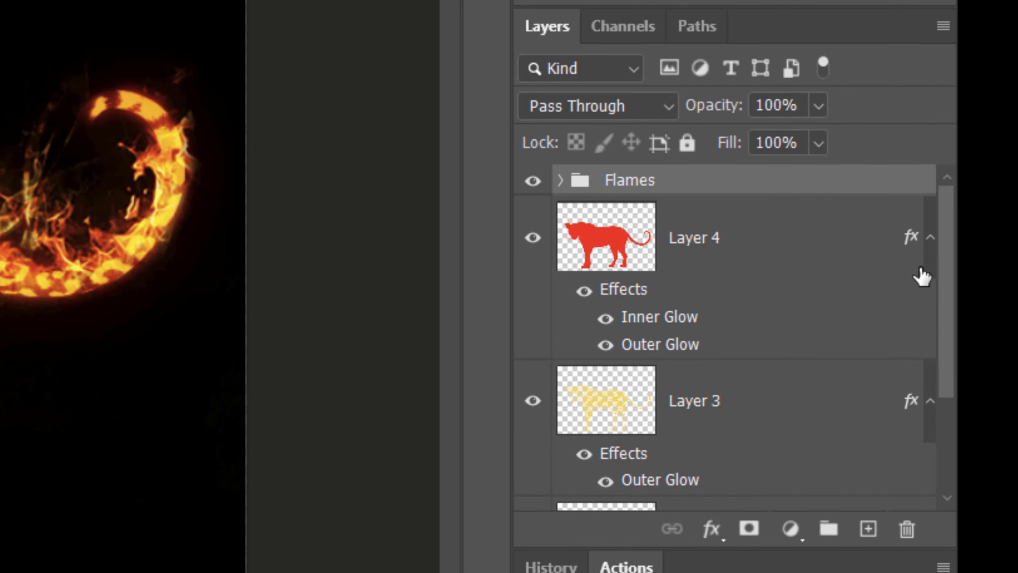
Create Layer 7 above black Layer 2, group it as Group 1, and select it.
scroll(920, 275, down, 3)
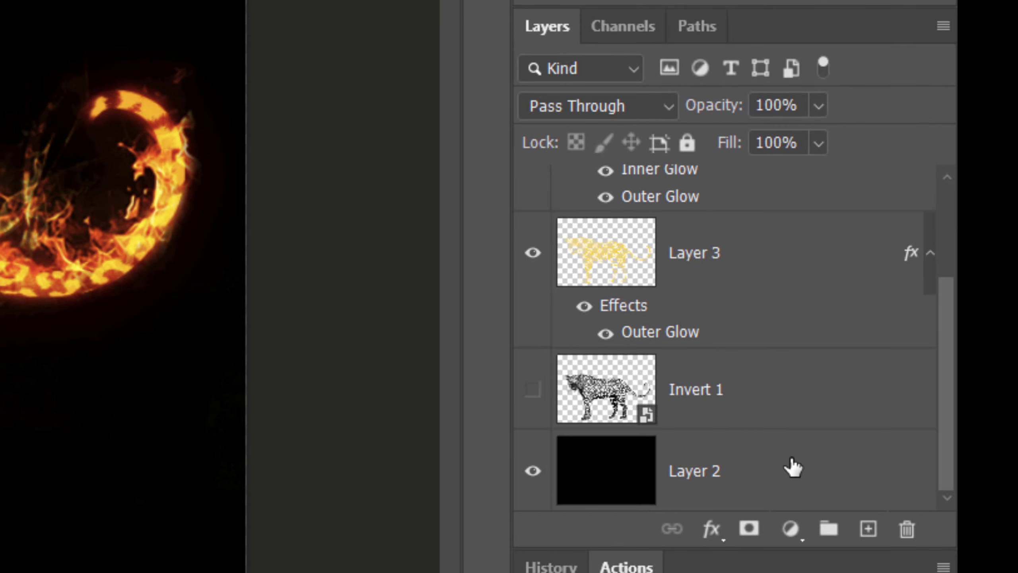
click(788, 466)
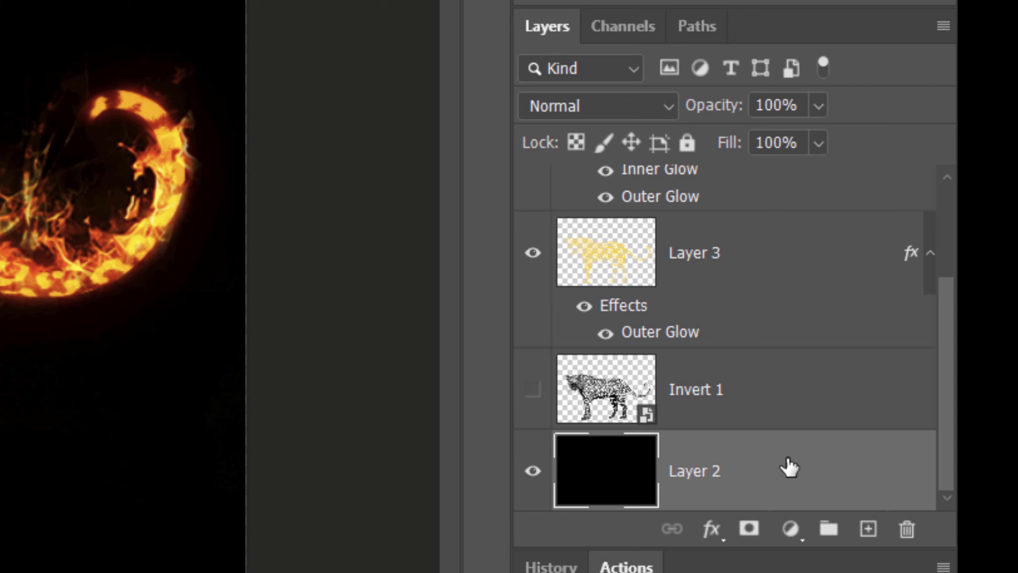
click(867, 528)
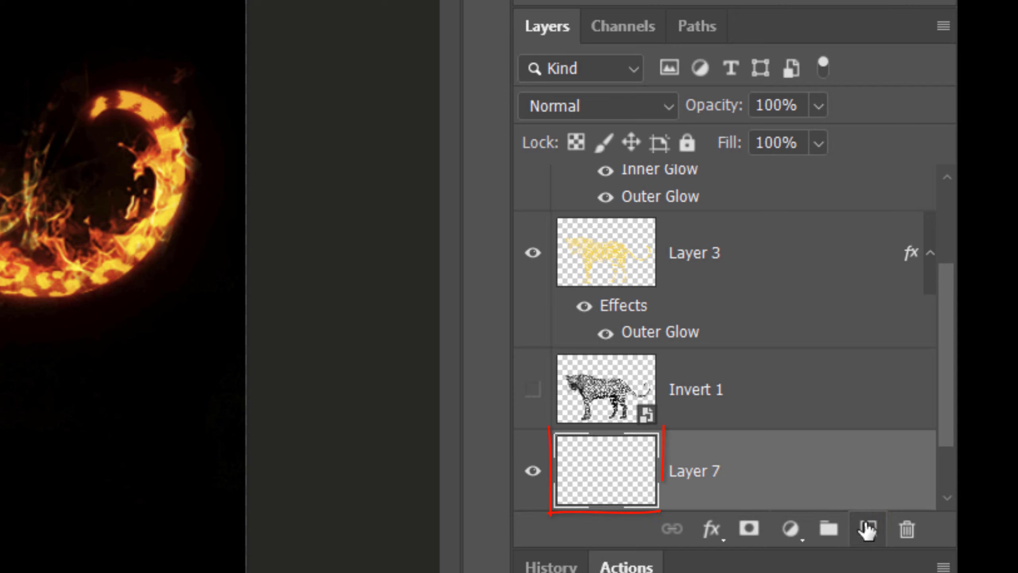
key(ctrl+g)
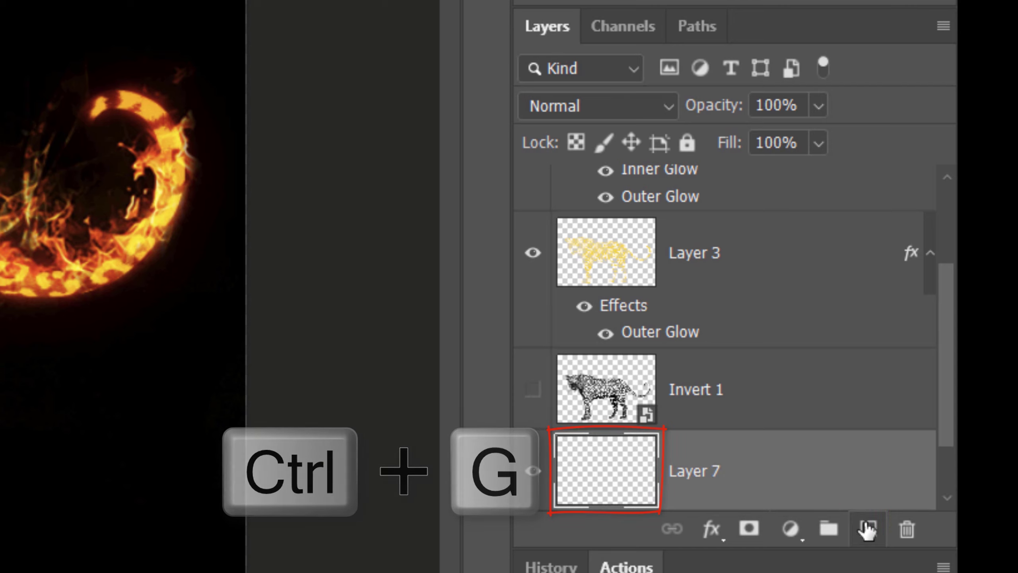
scroll(906, 450, down, 3)
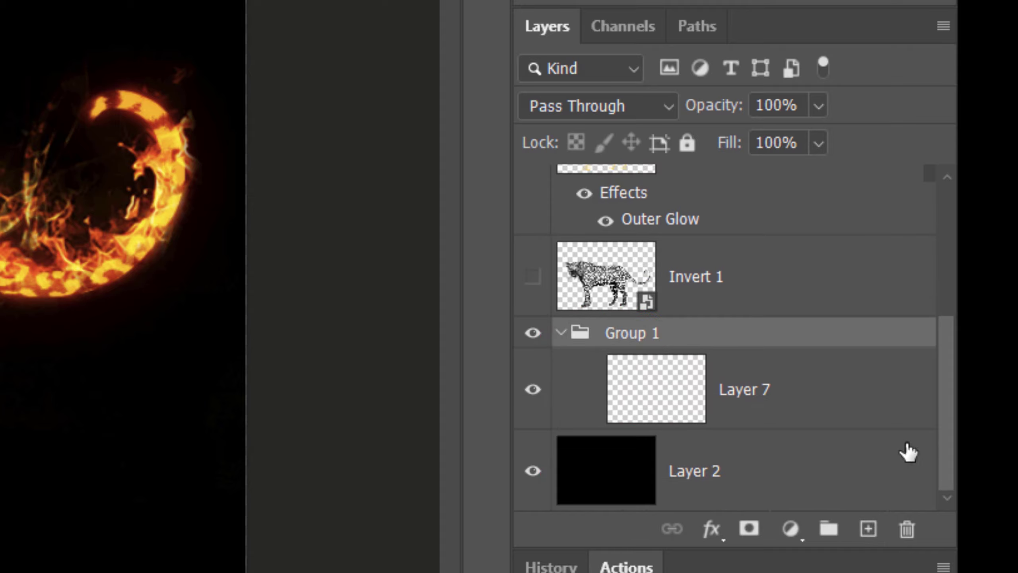
click(659, 398)
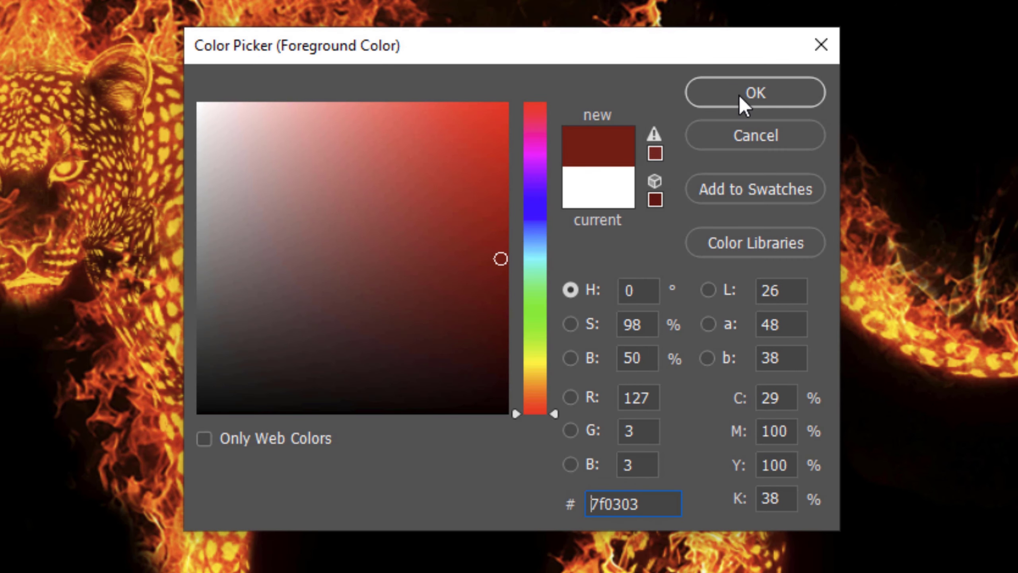
Use dark red 7f0303 with a 0% hardness soft round brush sized 1500 px.
click(750, 96)
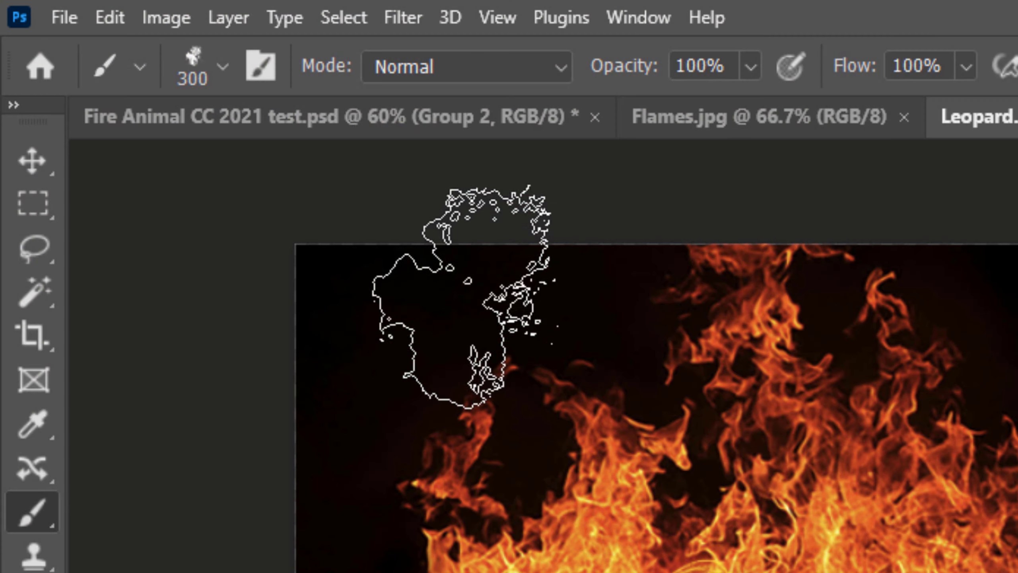
key(ctrl+d)
click(222, 73)
click(61, 356)
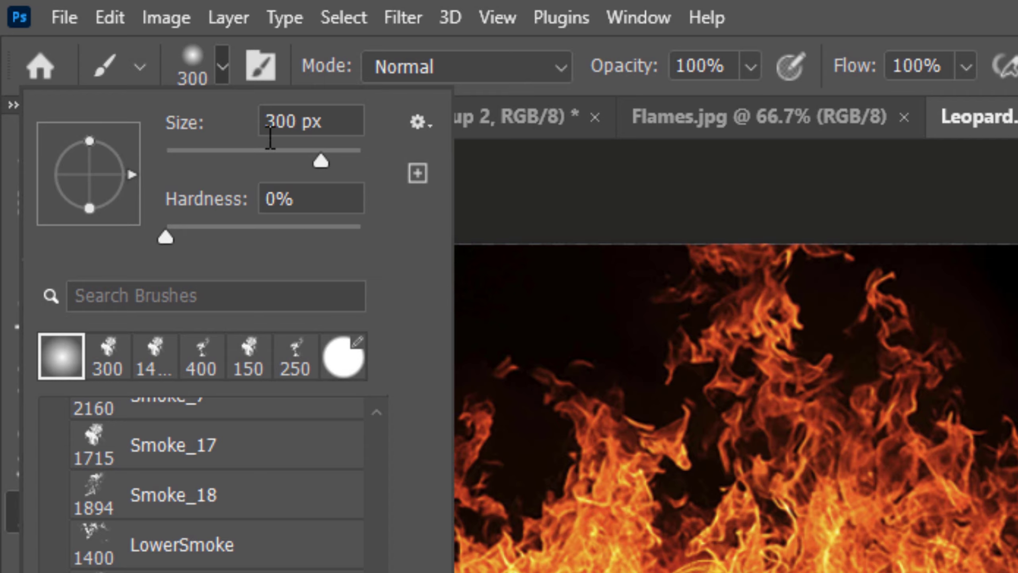
drag(285, 123, 221, 121)
text(1500)
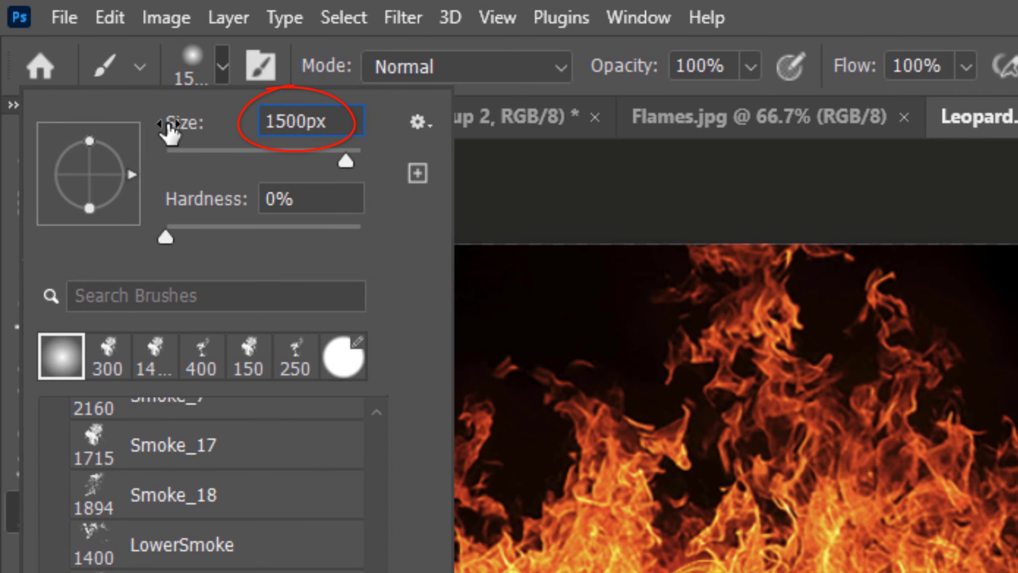
key(Return)
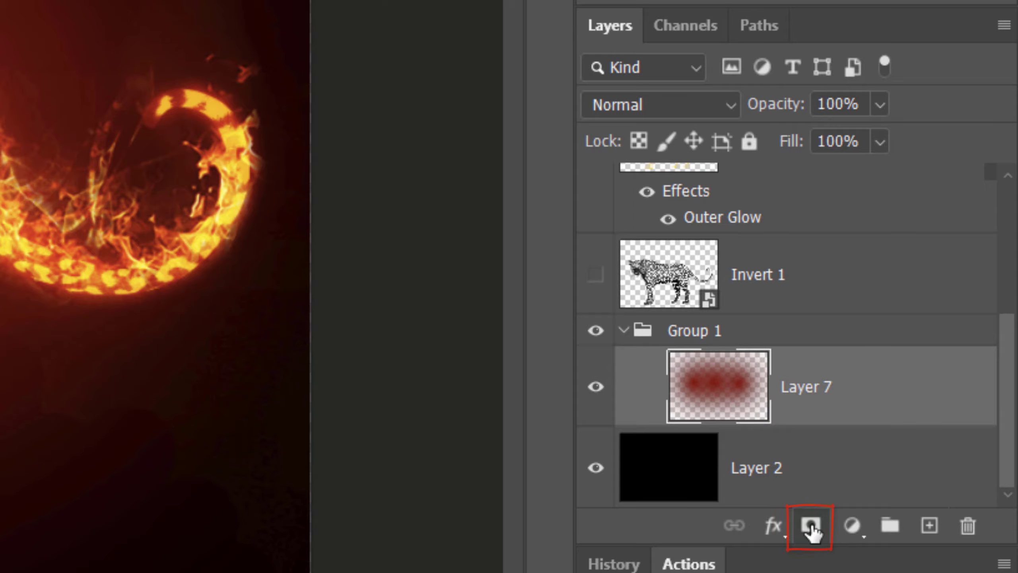
Add a layer mask to Layer 7 and fill it using Filter > Render > Clouds.
click(811, 526)
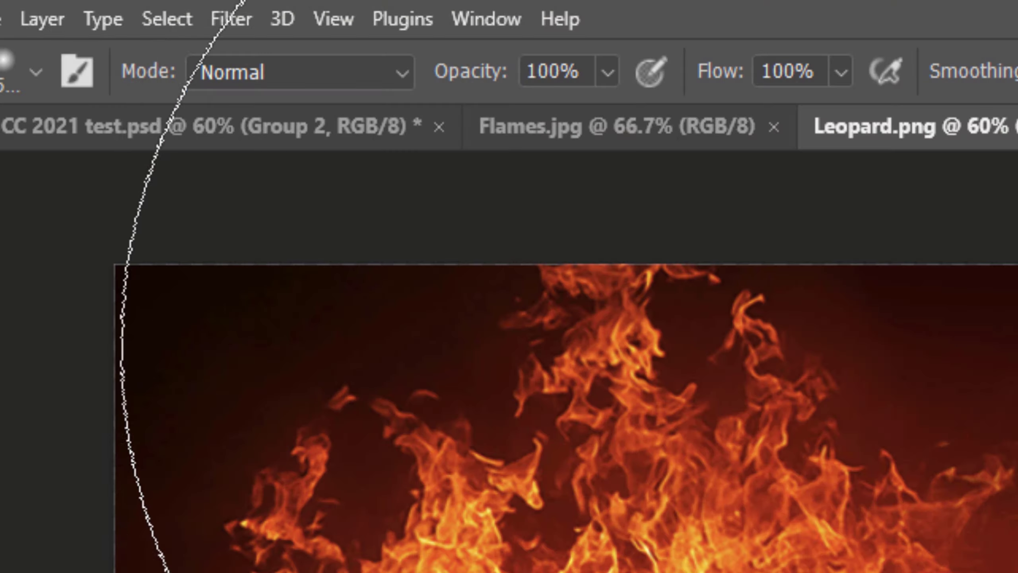
click(226, 20)
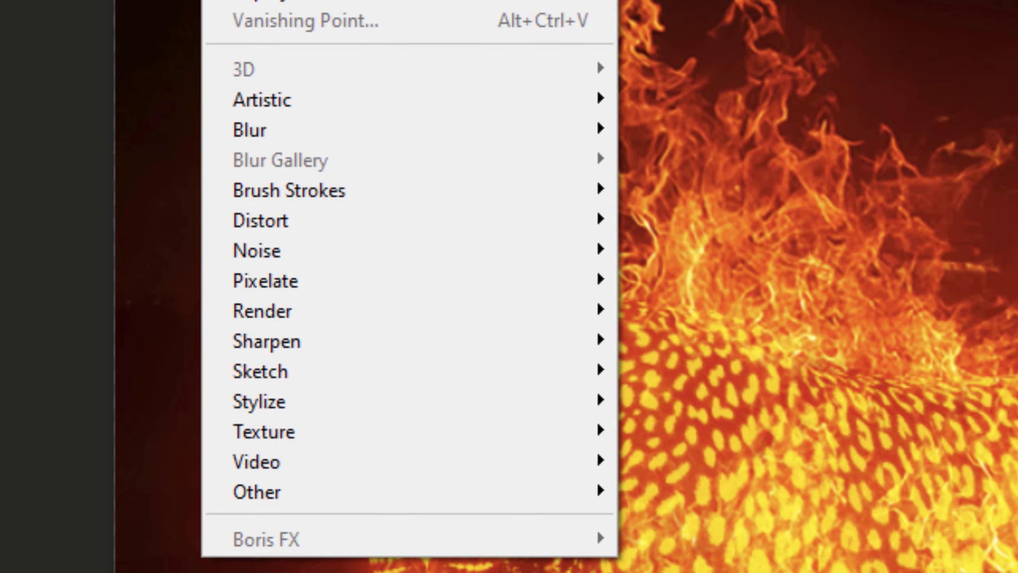
mouse_move(267, 320)
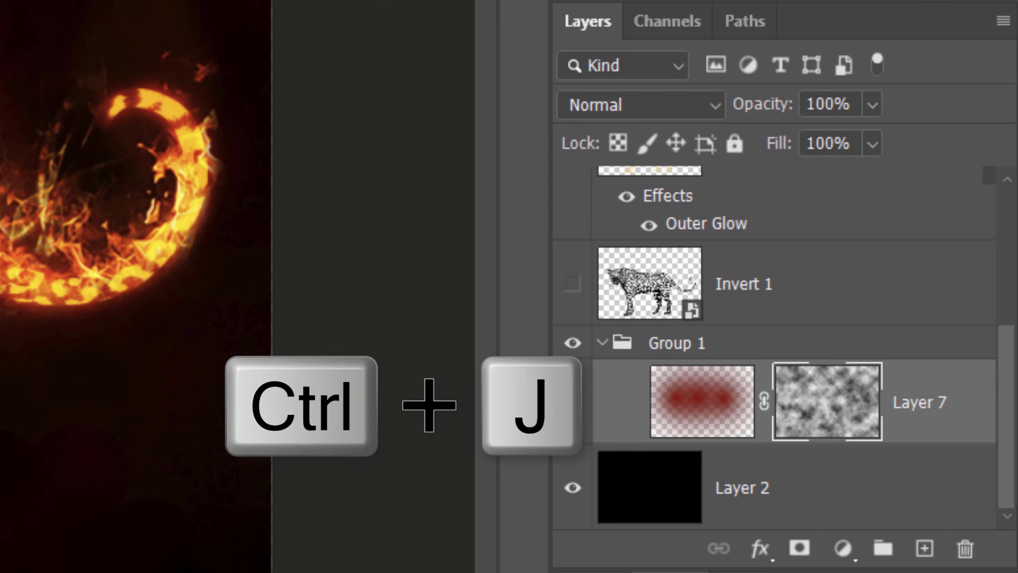
Duplicate Layer 7 twice and set the top copy's blend mode to Screen.
key(ctrl+j)
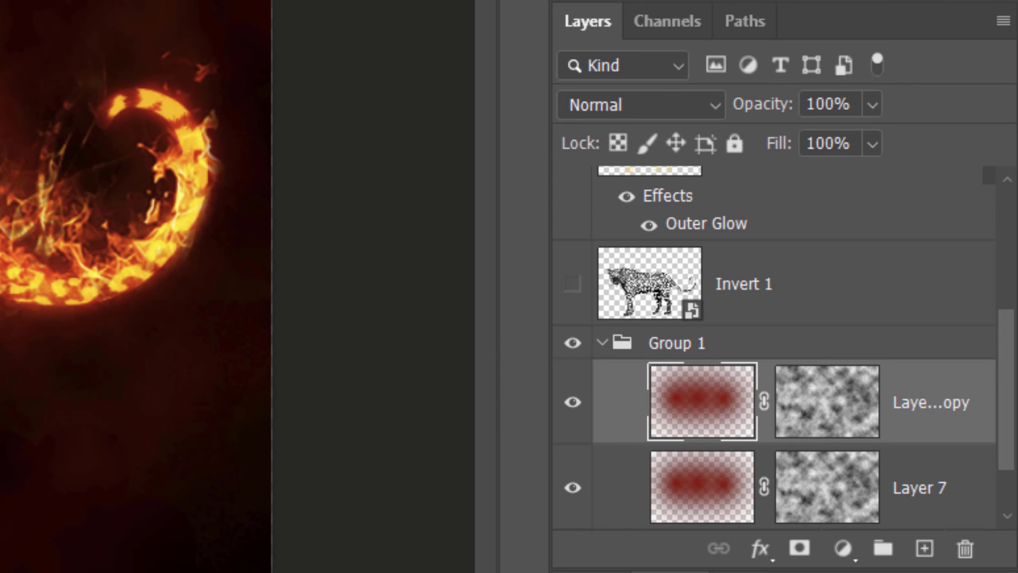
key(ctrl+j)
drag(1012, 373, 1000, 432)
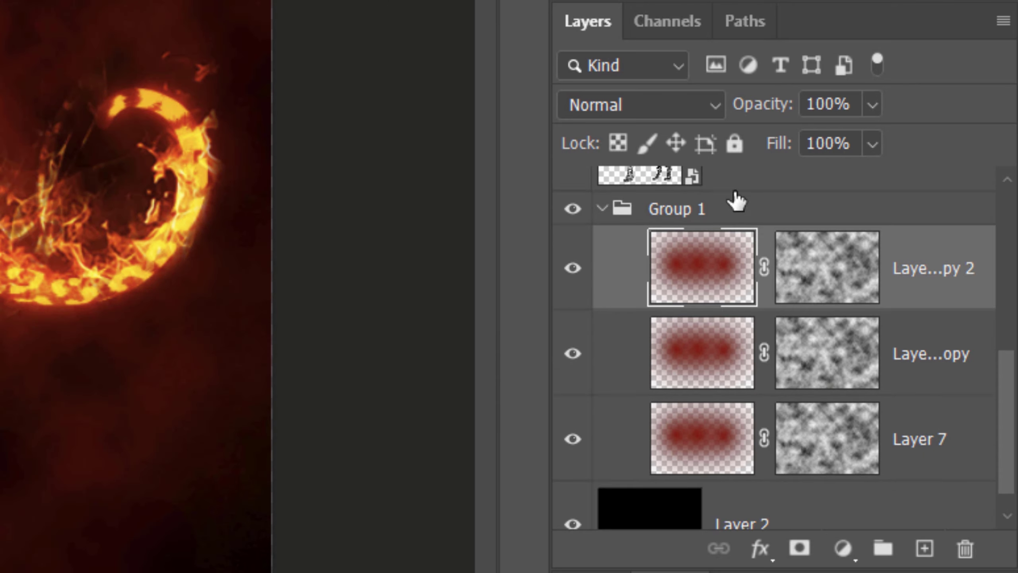
click(625, 107)
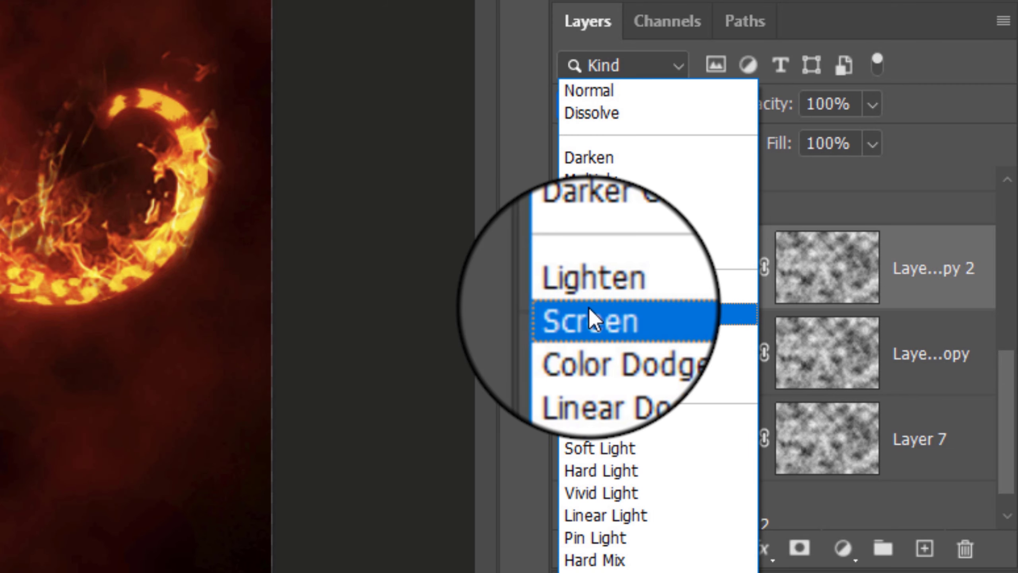
click(588, 308)
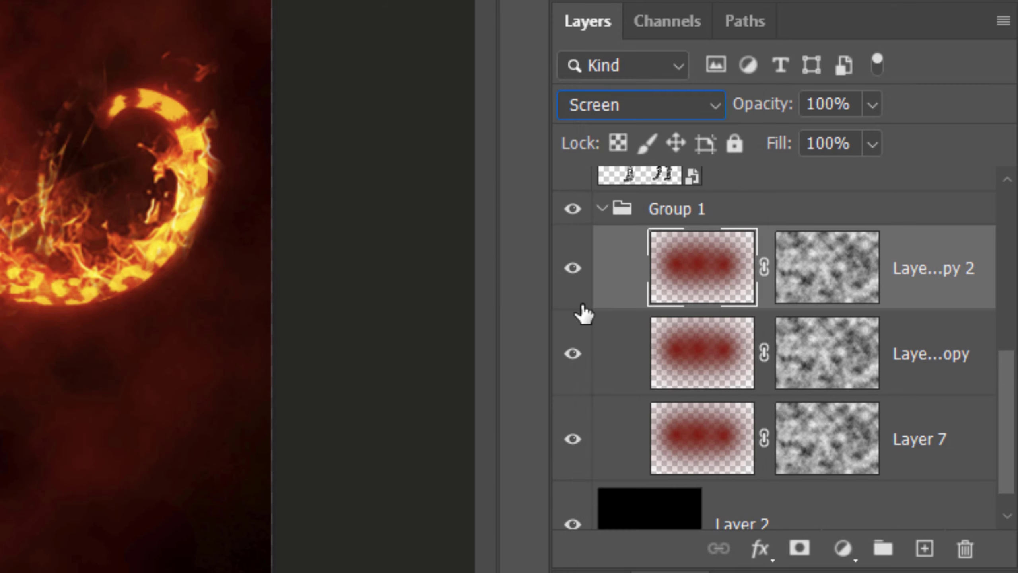
Set the middle Layer 7 copy's blend mode to Dissolve.
click(683, 350)
click(623, 104)
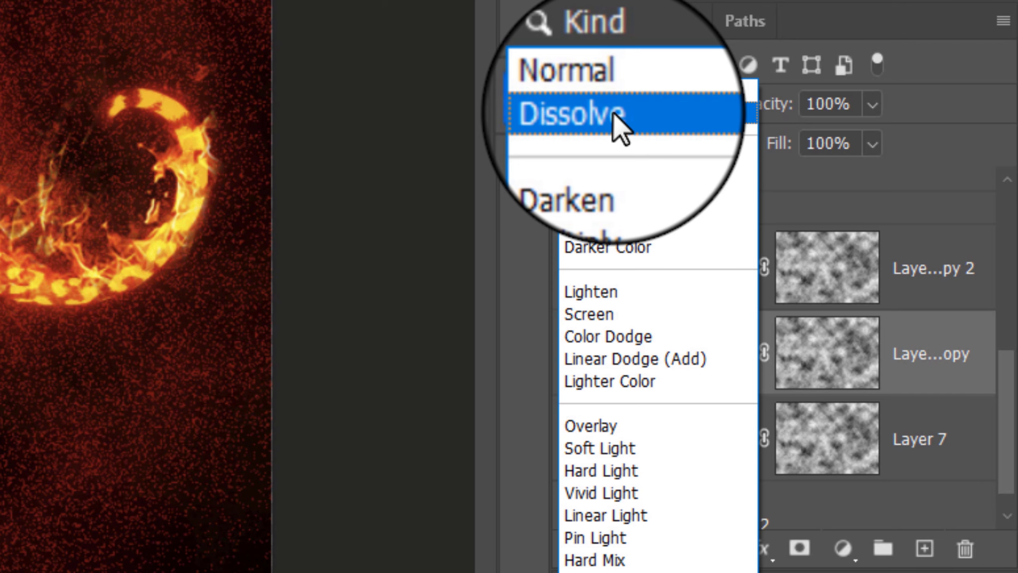
click(615, 116)
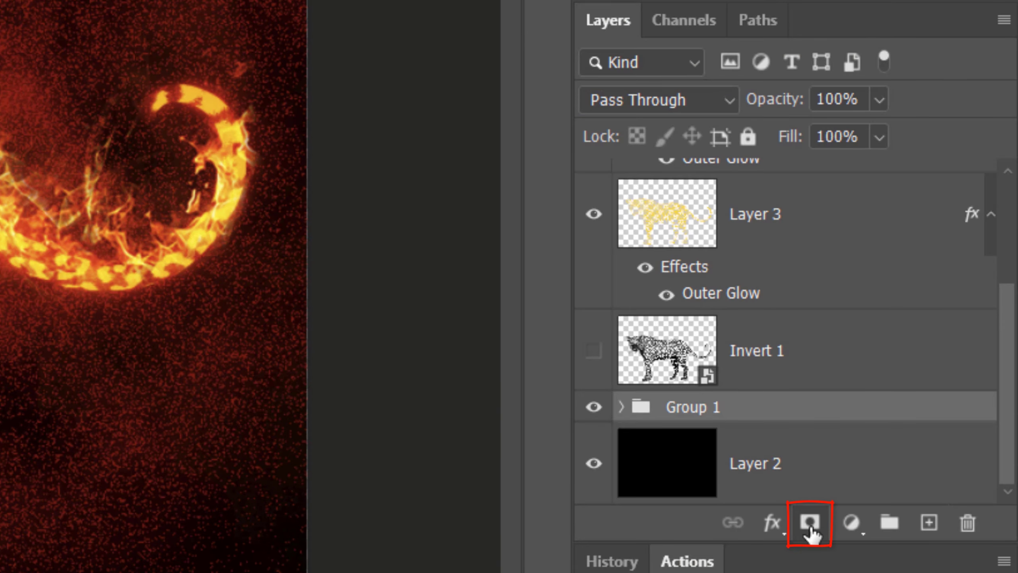
Add a white layer mask to Group 1 and lower the brush opacity to 39%.
click(810, 522)
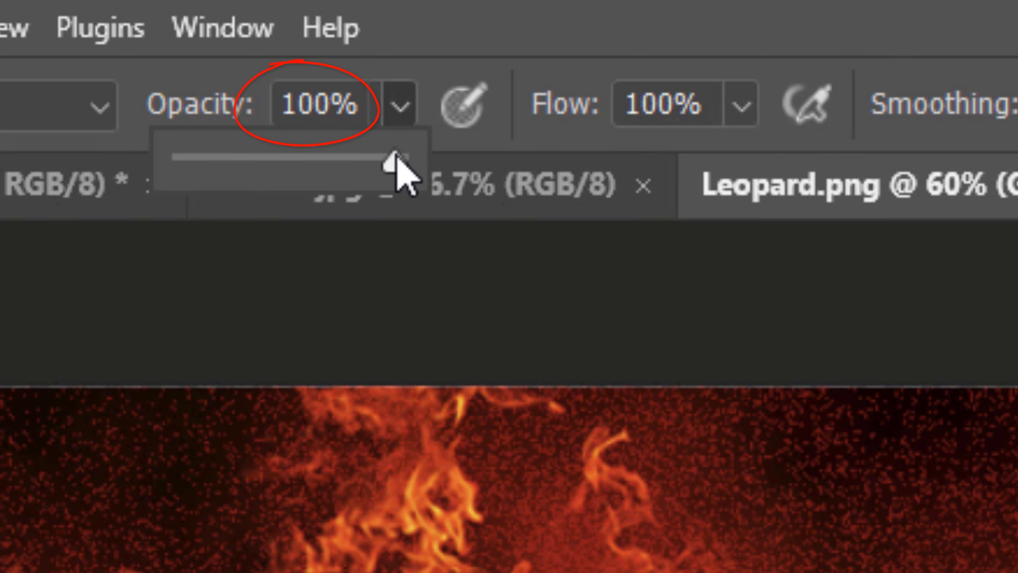
drag(396, 159, 267, 182)
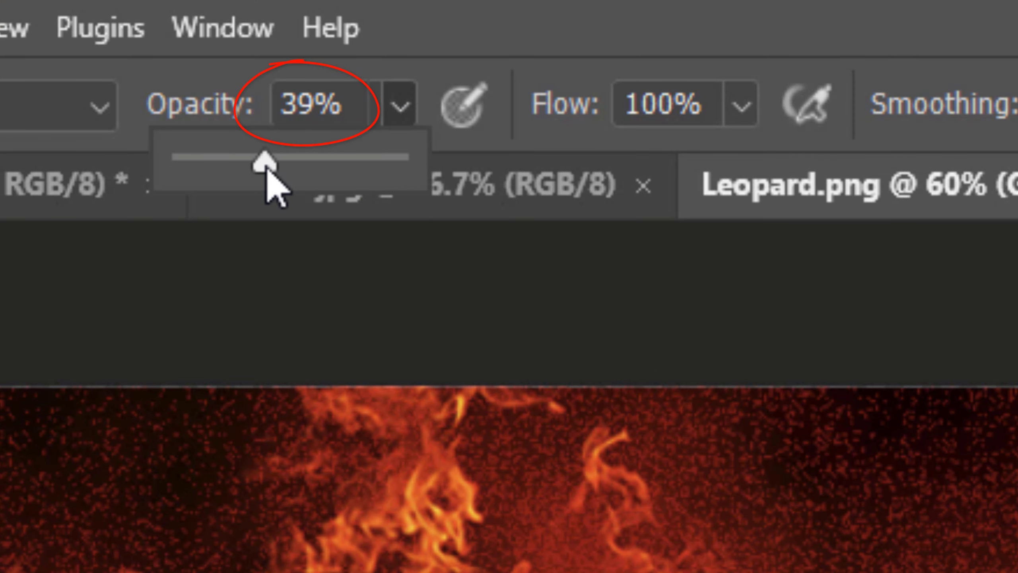